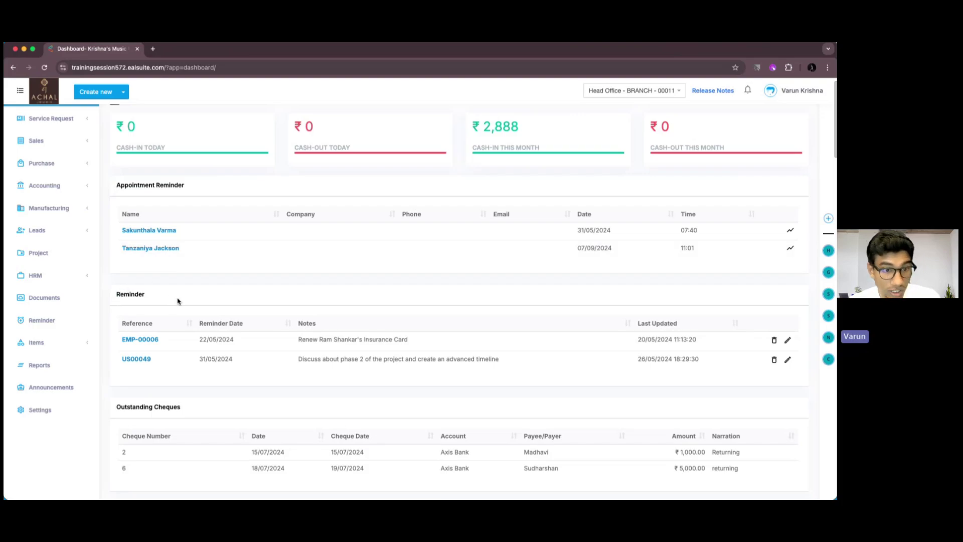
- Review the Outstanding Cheques section on the dashboard
scroll(177, 301, "down", 2)
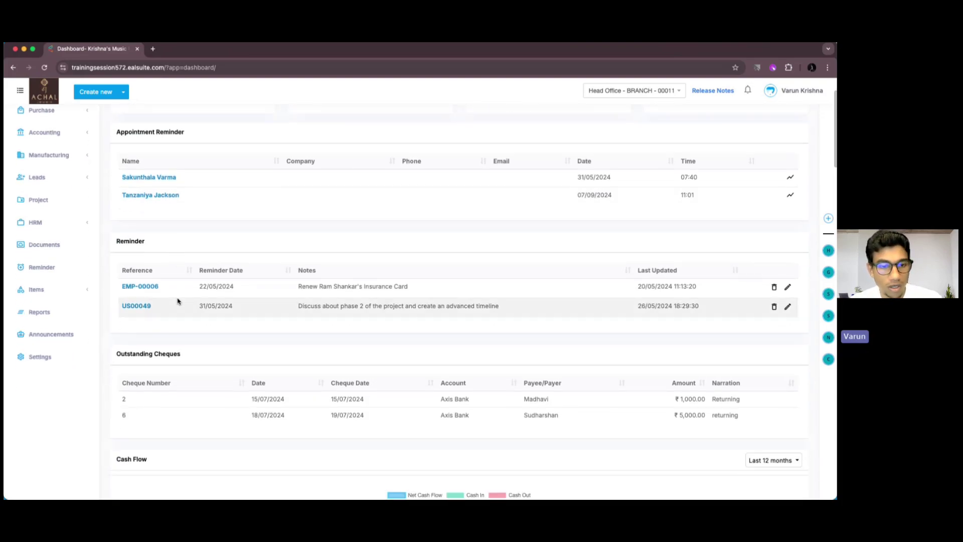
scroll(178, 300, "down", 2)
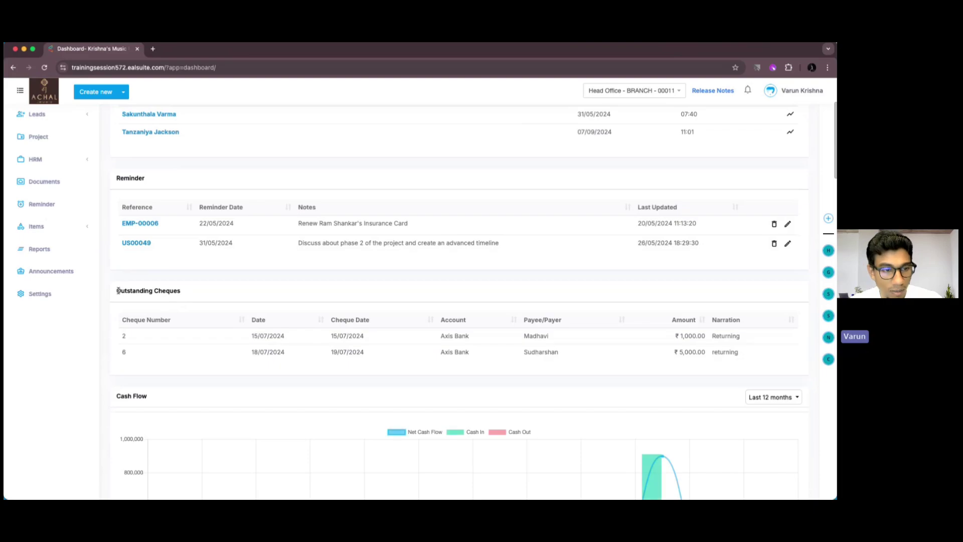
left_click(189, 295)
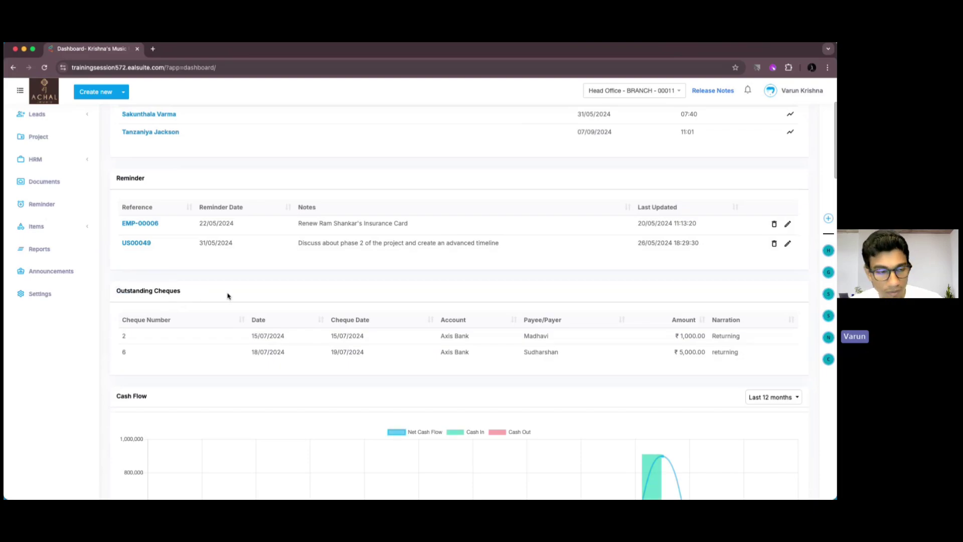
scroll(214, 295, "up", 5)
scroll(202, 308, "down", 10)
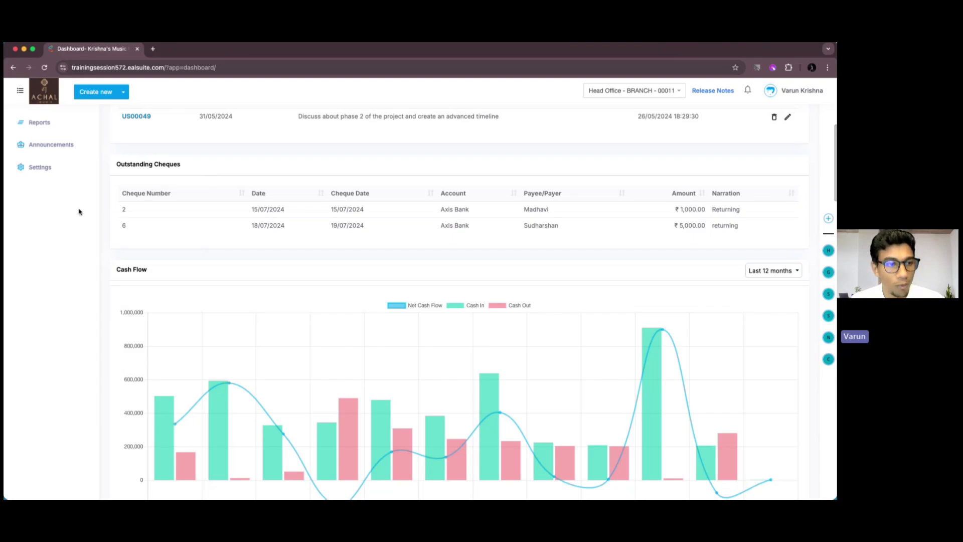
- In the Head Office branch's Additional Preferences, set Post Dated Cheque Reminder Days to 4 and submit the change
scroll(80, 209, "up", 5)
left_click(67, 318)
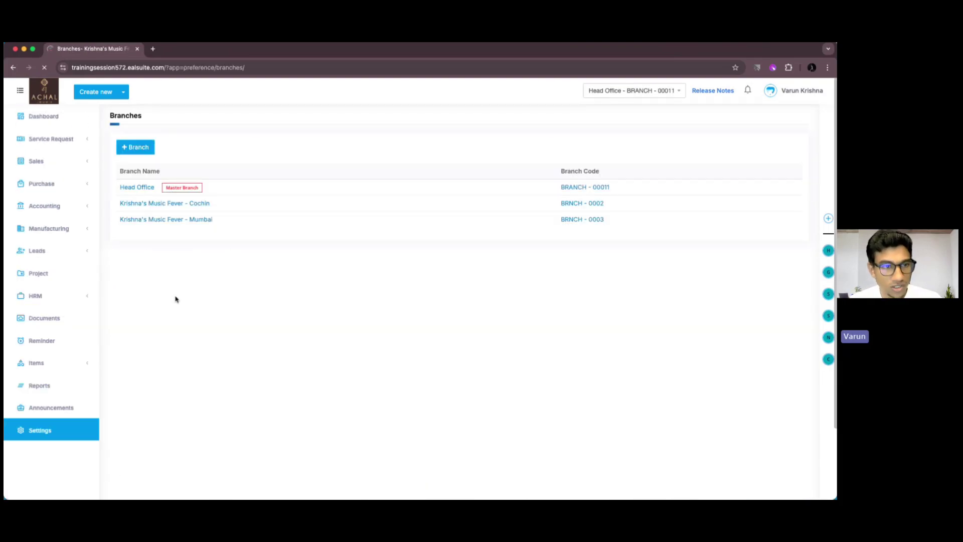
left_click(146, 190)
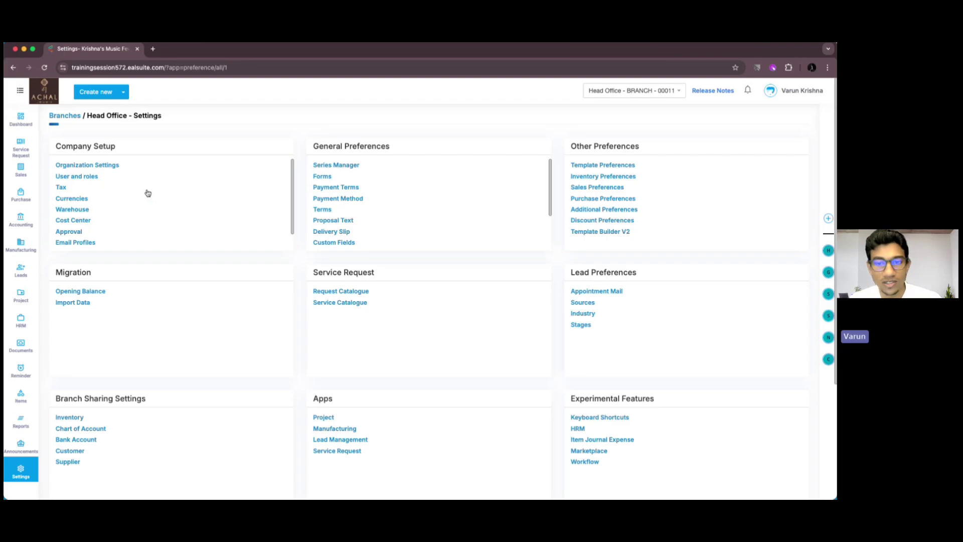
left_click(594, 210)
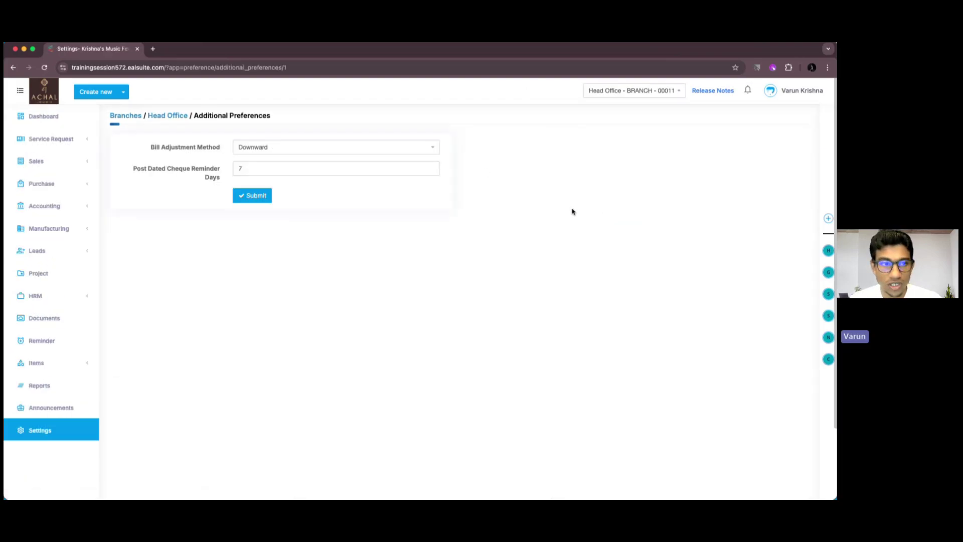
left_click(258, 168)
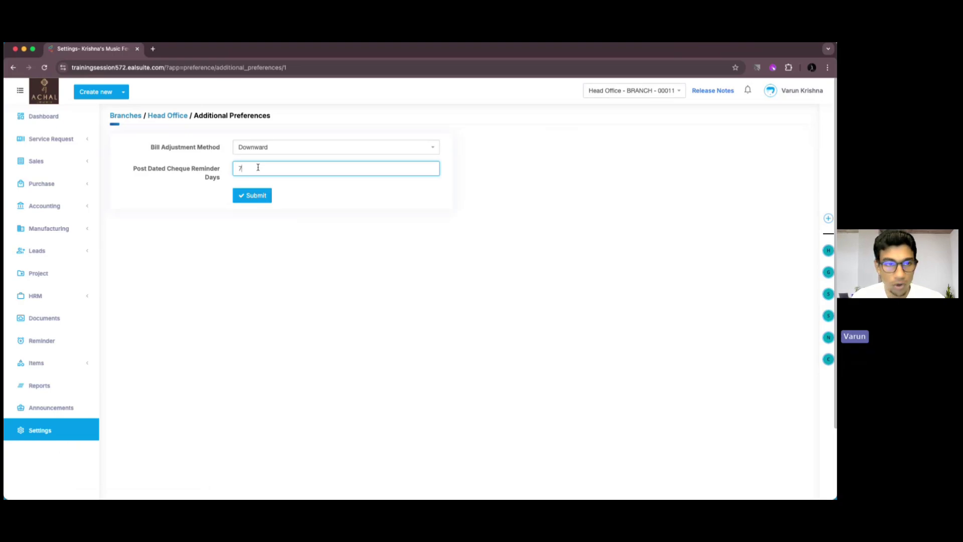
type("4")
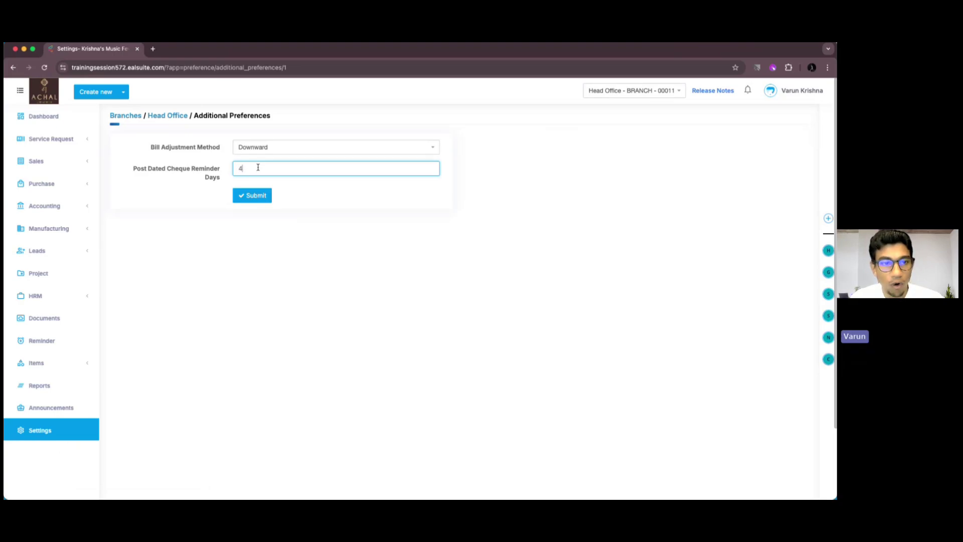
left_click(239, 197)
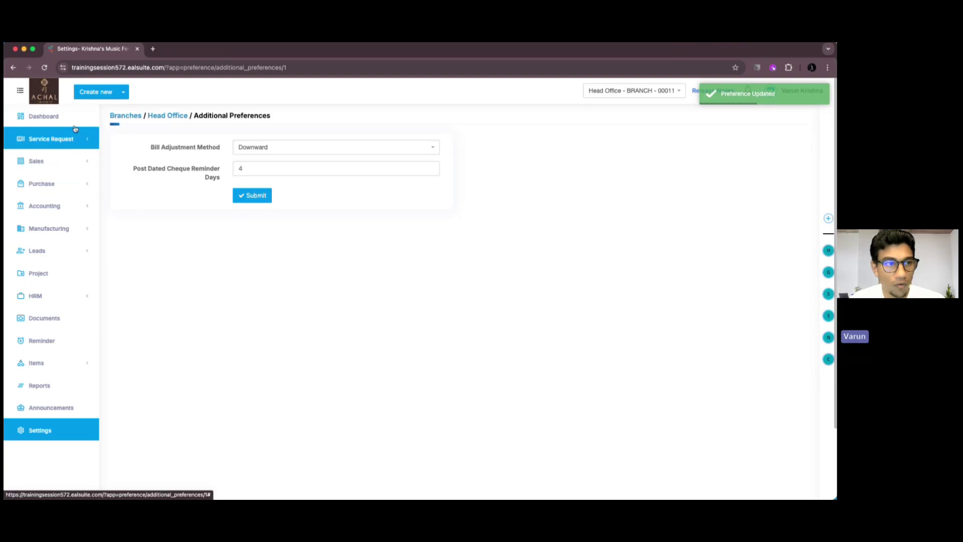
- Return to the dashboard and check the cheques listed under Outstanding Cheques
left_click(40, 116)
scroll(227, 285, "down", 2)
scroll(227, 286, "down", 1)
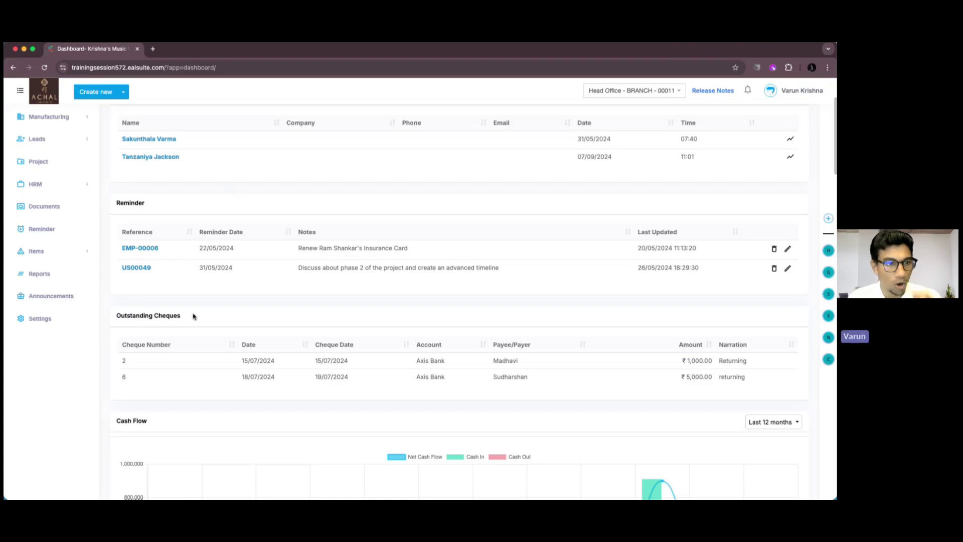
scroll(193, 316, "up", 5)
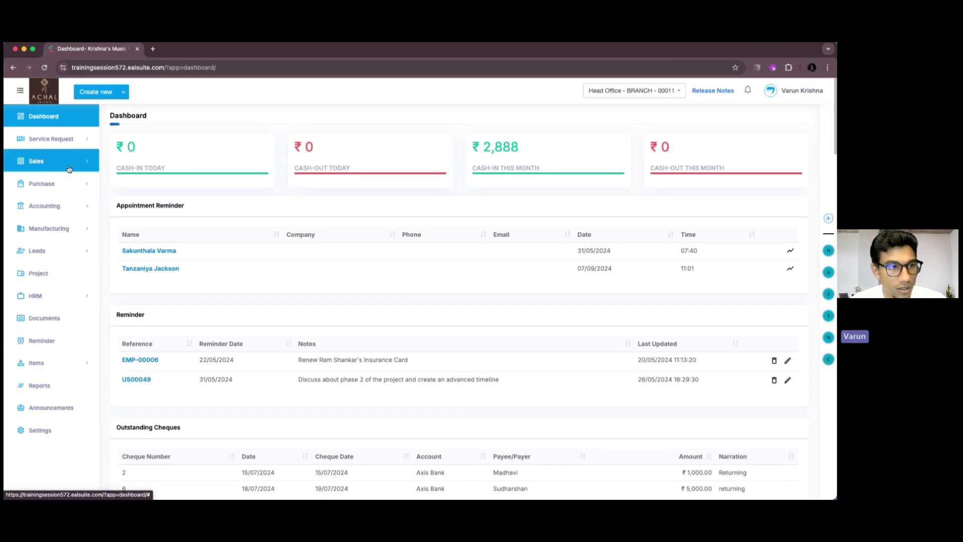
- Open the most recent unpaid sales invoice, dated 12/09/2024, and start recording a payment for it
left_click(69, 166)
left_click(55, 193)
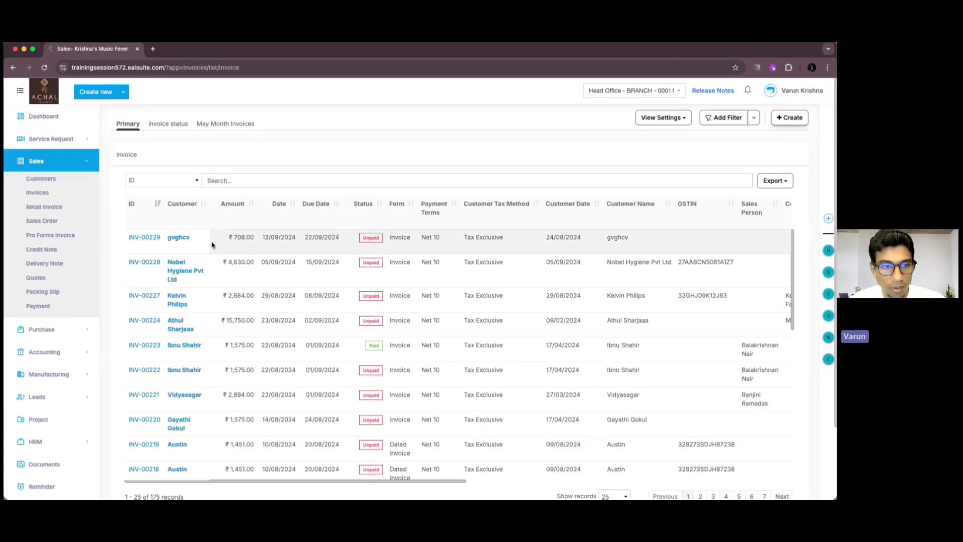
left_click(156, 238)
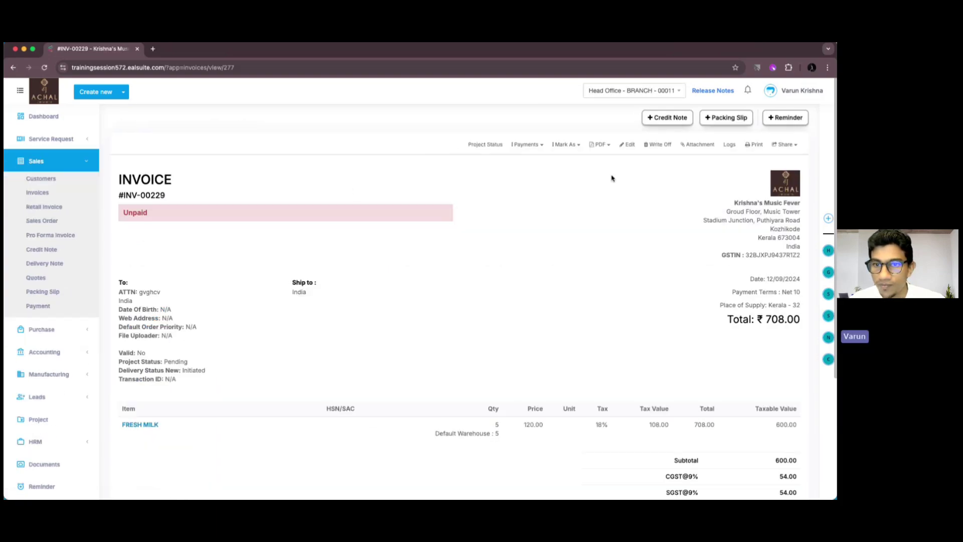
left_click(525, 144)
left_click(524, 158)
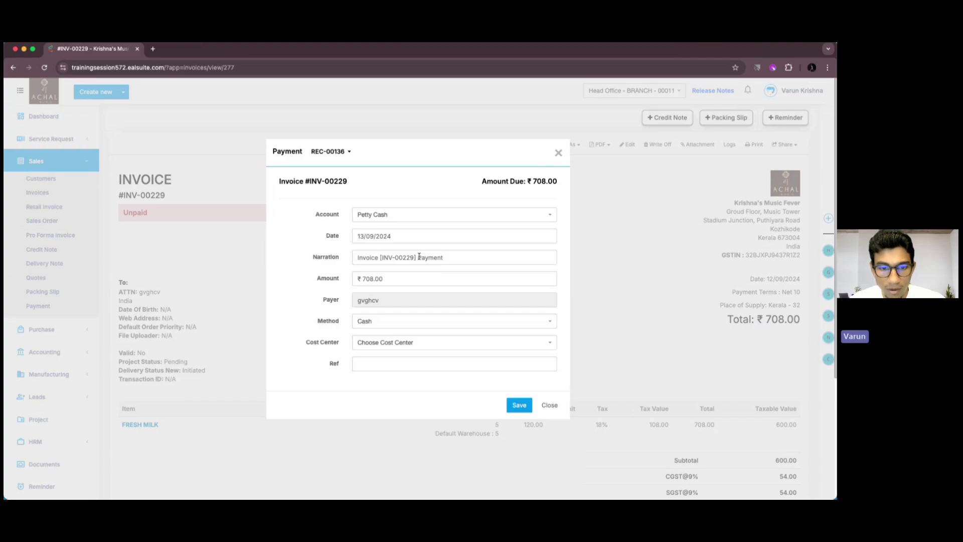
- Set the payment method to Cheque, with cheque number 01 and cheque date 20/09/2024
left_click(384, 317)
left_click(366, 391)
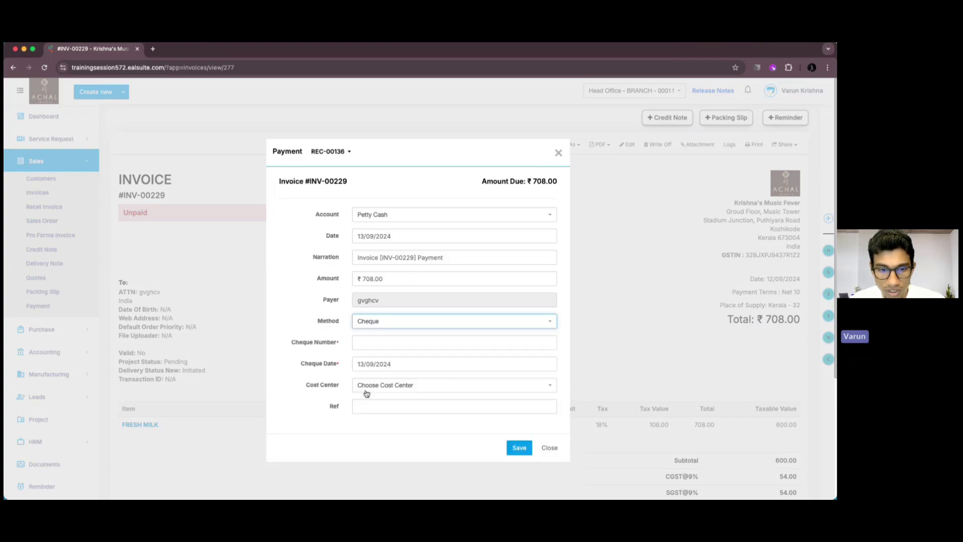
left_click(377, 340)
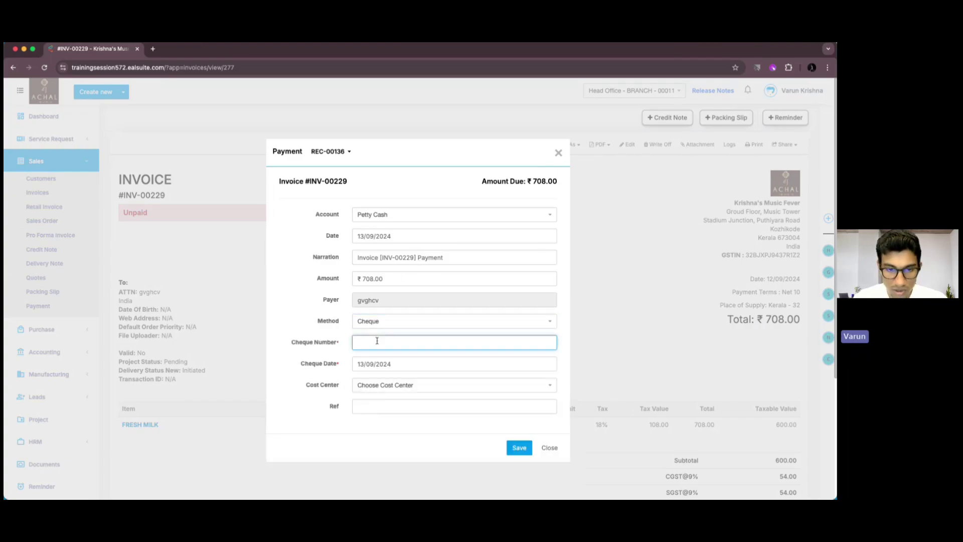
type("01")
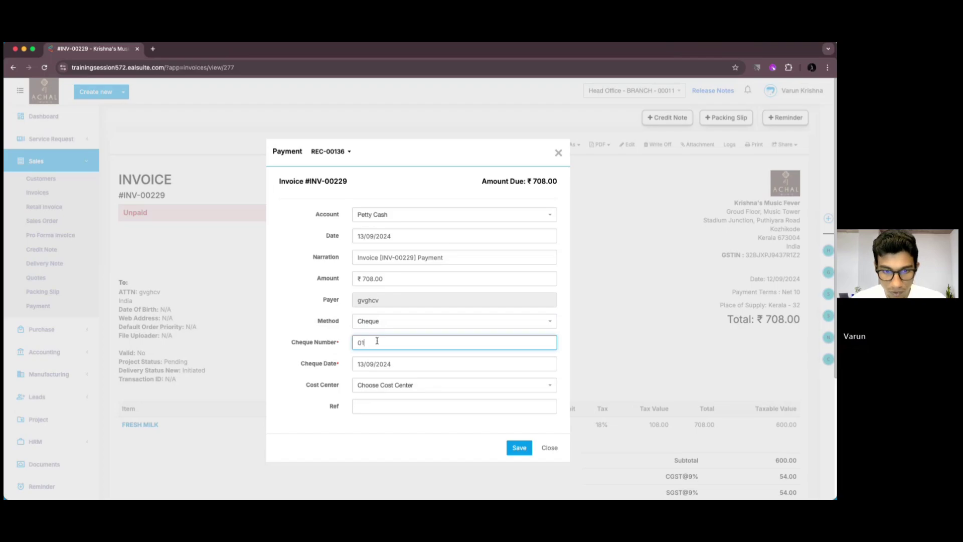
left_click(377, 363)
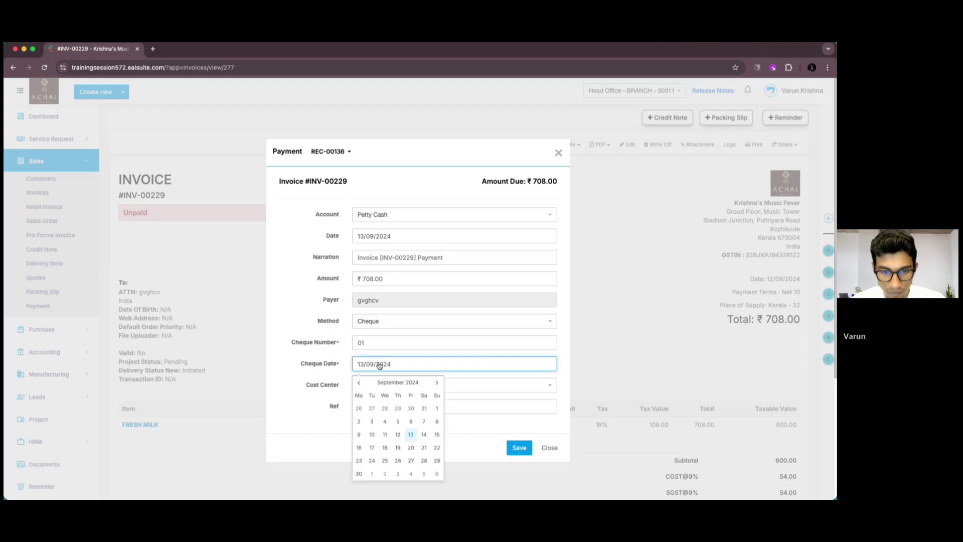
left_click(409, 448)
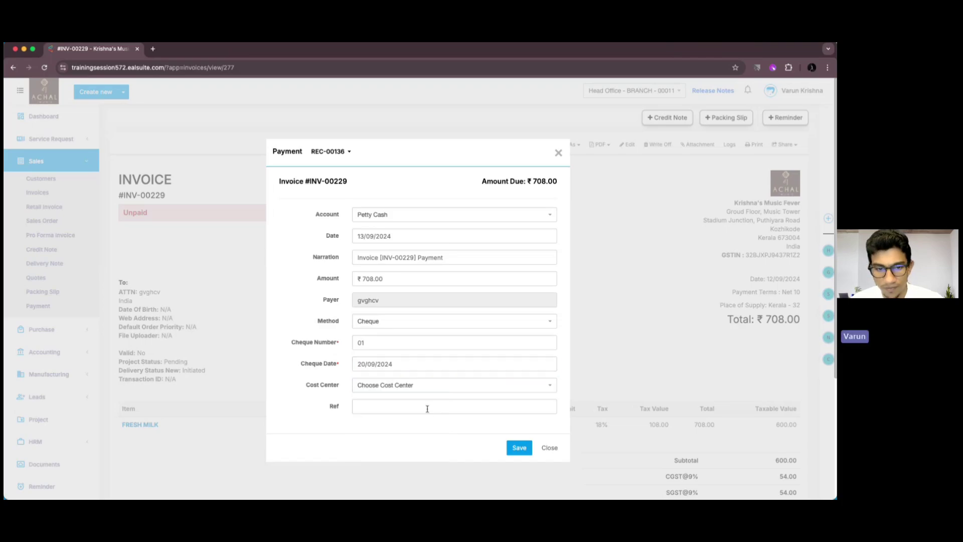
- Assign the payment to the HDFC Bank account, save it, and check the invoice's related transactions
left_click(446, 219)
left_click(433, 272)
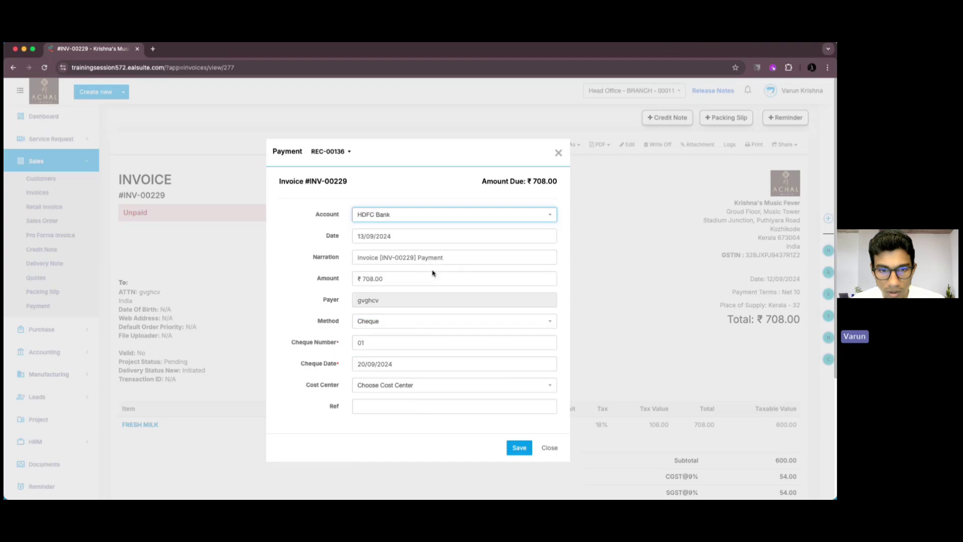
left_click(512, 447)
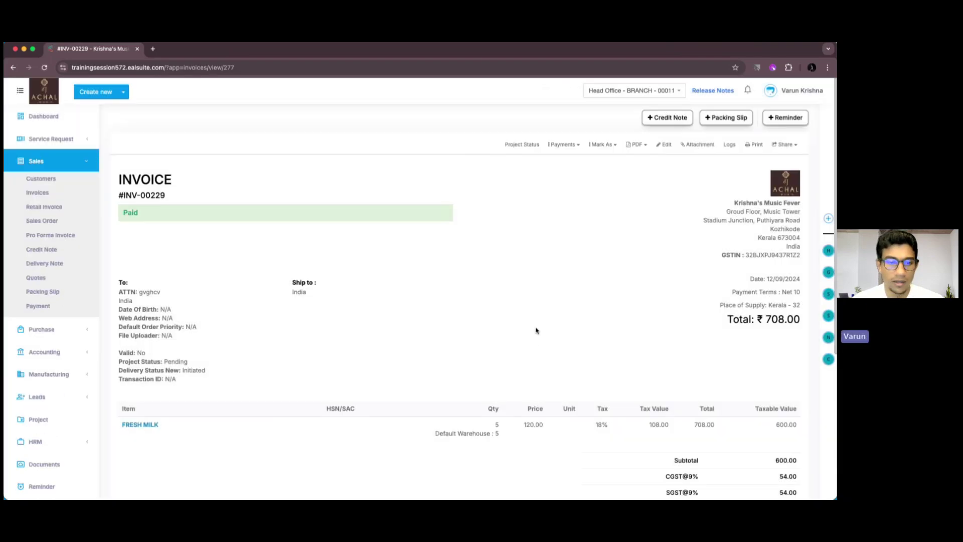
scroll(466, 335, "down", 5)
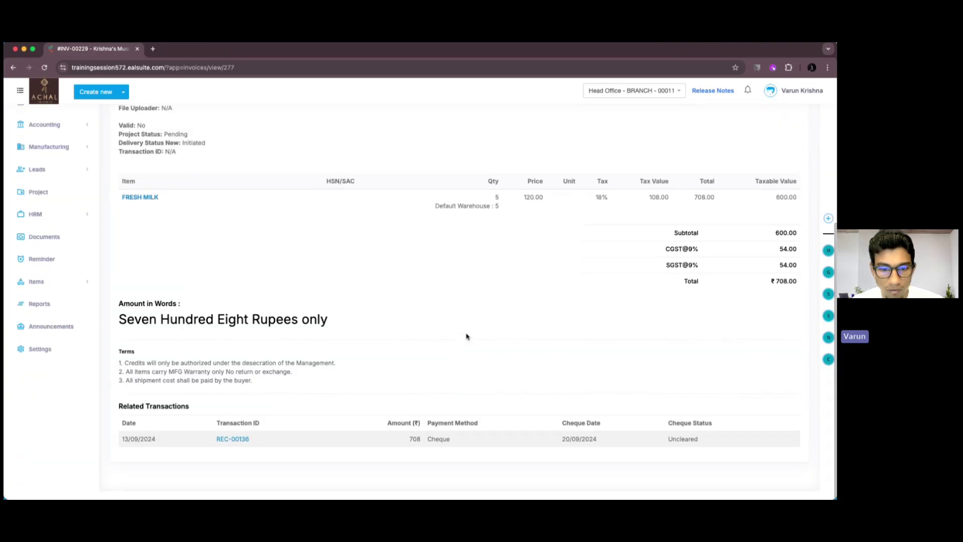
scroll(466, 336, "up", 5)
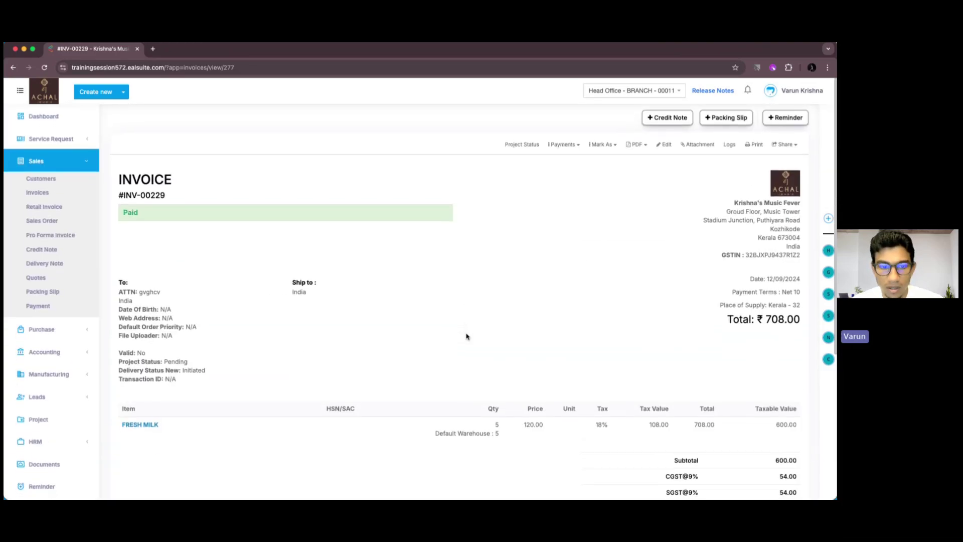
- Open the accounting list of outstanding cheques and examine the dates of the HDFC Bank cheque
left_click(64, 169)
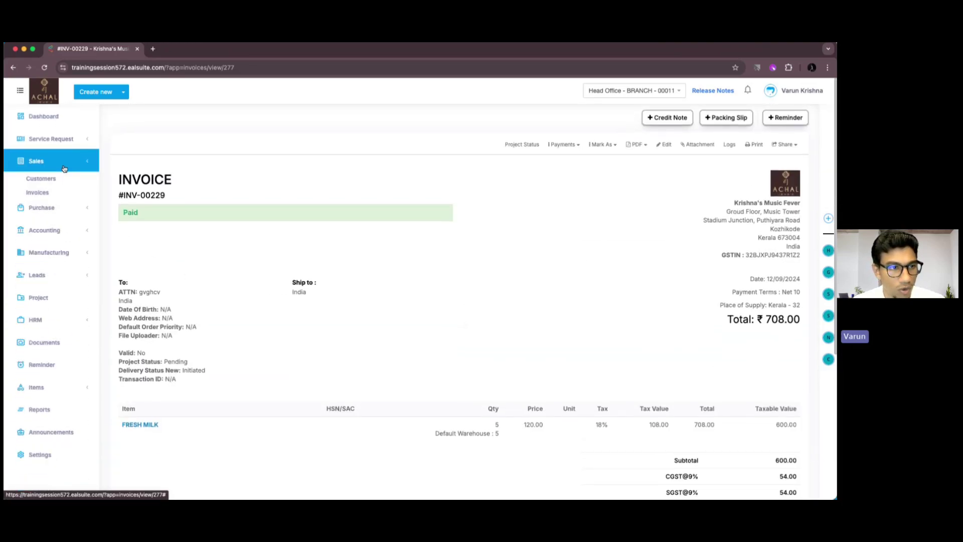
left_click(62, 206)
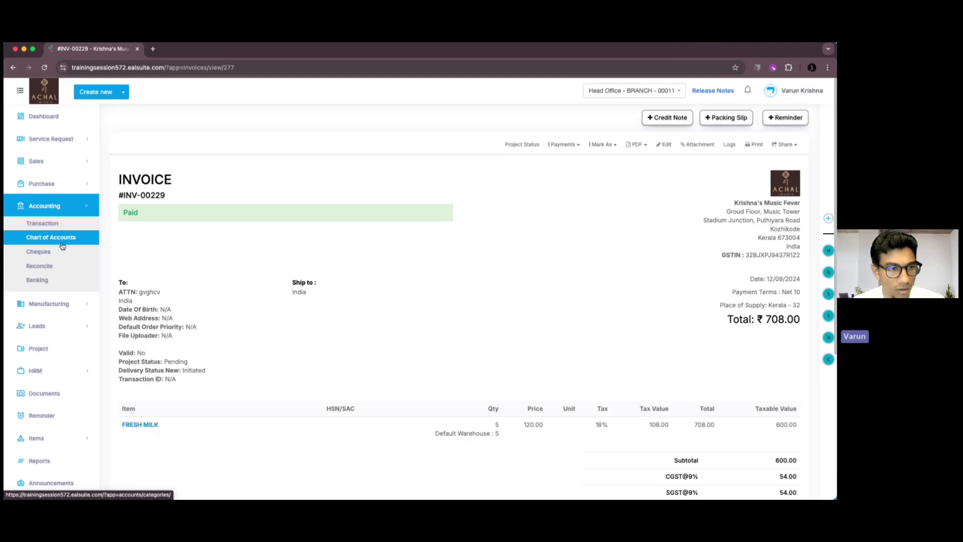
left_click(60, 251)
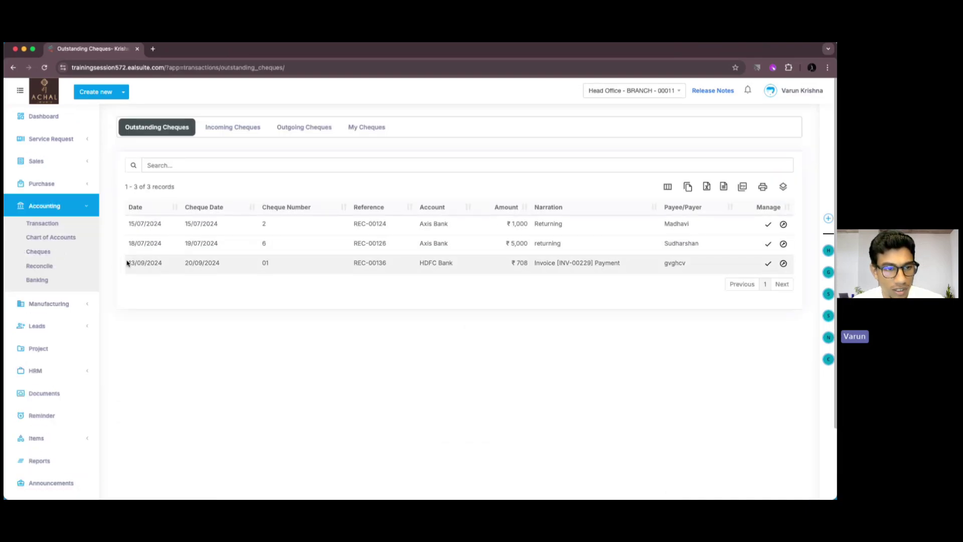
left_click_drag(129, 263, 227, 268)
left_click(227, 282)
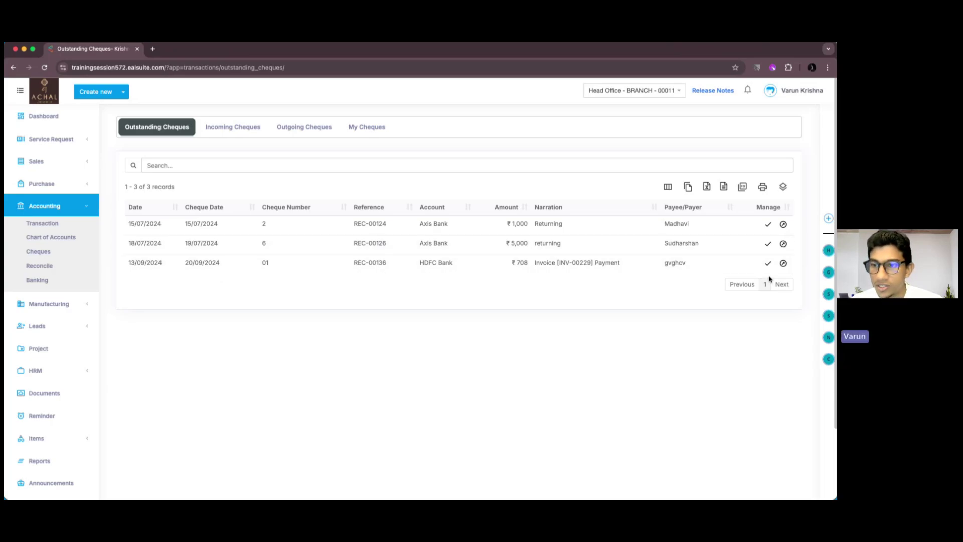
- Check on the dashboard whether the new HDFC Bank cheque is listed under Outstanding Cheques
left_click(68, 124)
scroll(238, 286, "down", 3)
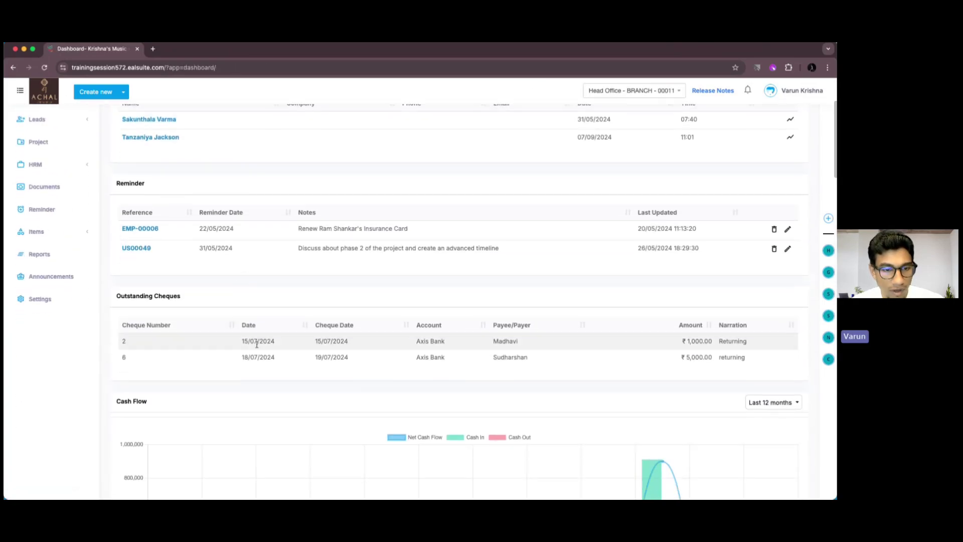
scroll(216, 239, "up", 3)
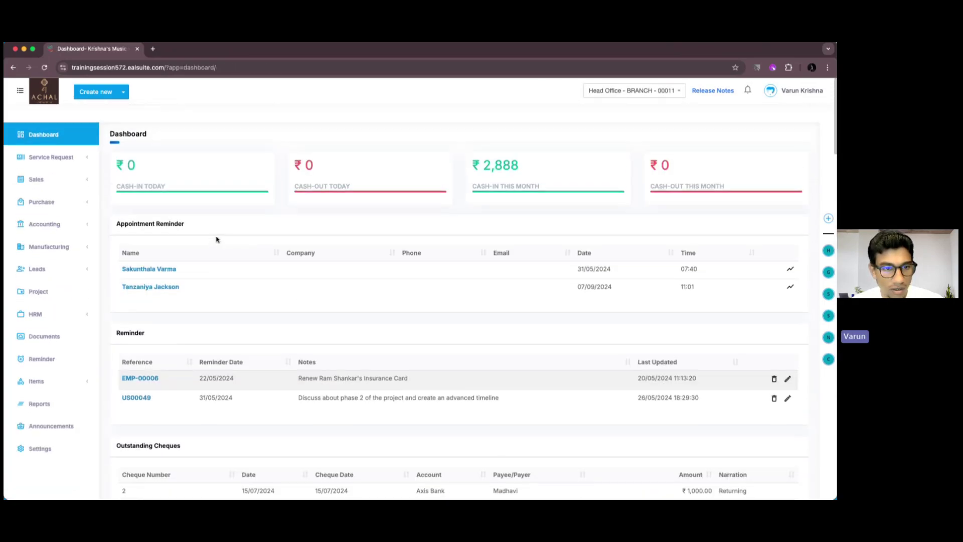
scroll(216, 239, "down", 1)
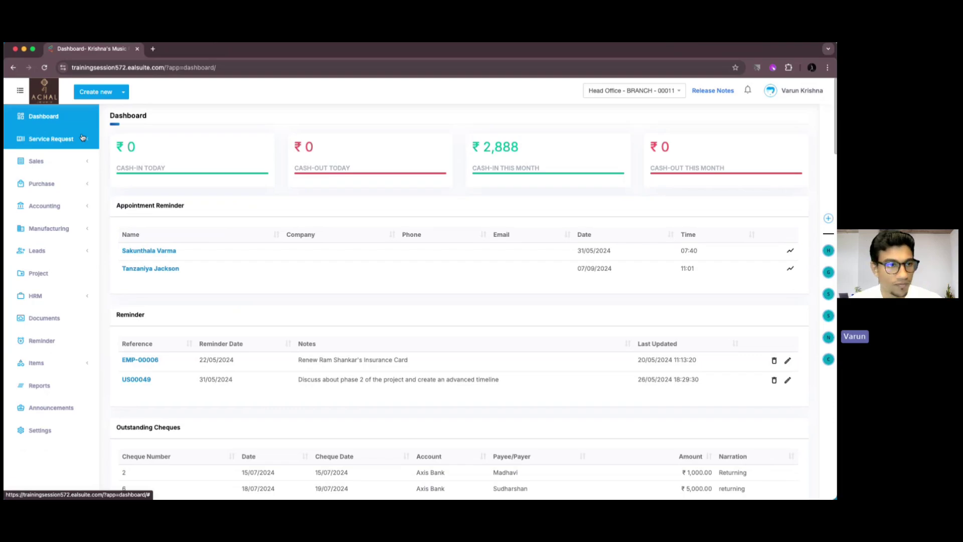
- Open the Head Office additional preferences in a new browser tab, set Post Dated Cheque Reminder Days to 10, and save
left_click(64, 432, "super")
key("ctrl+Tab")
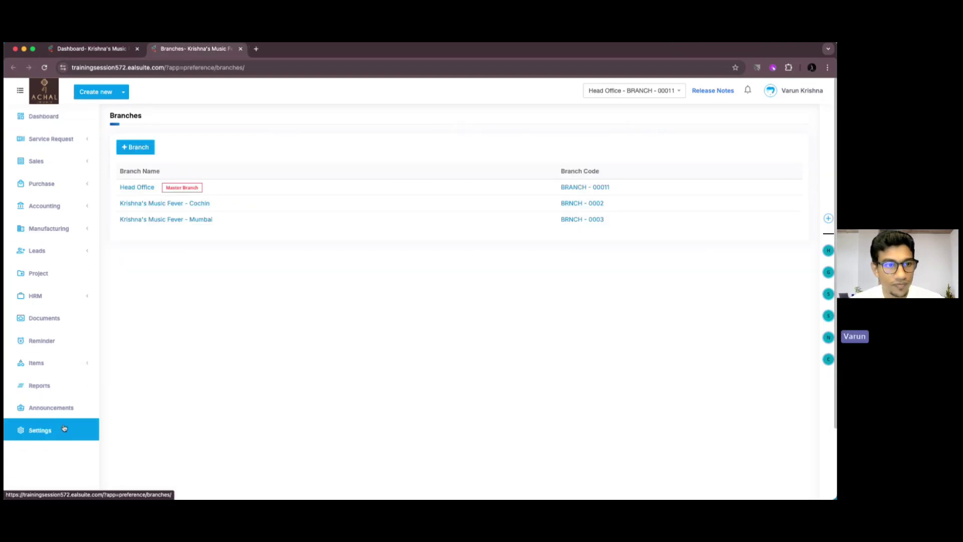
left_click(138, 187)
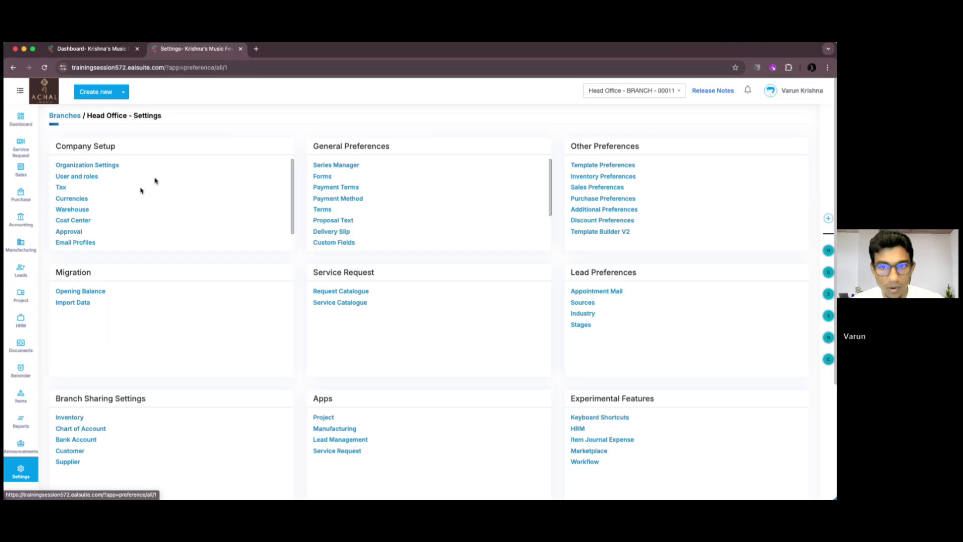
left_click(608, 210)
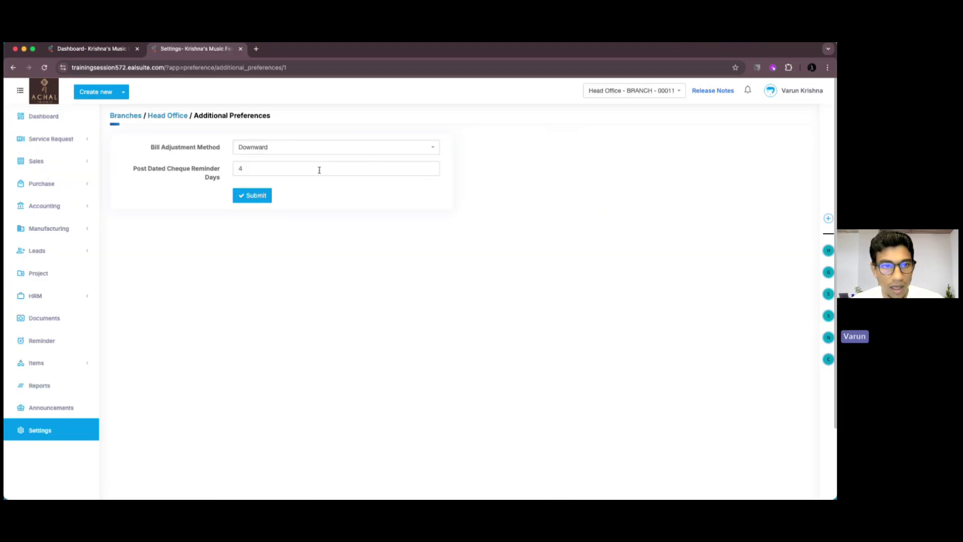
left_click(319, 169)
key("BackSpace")
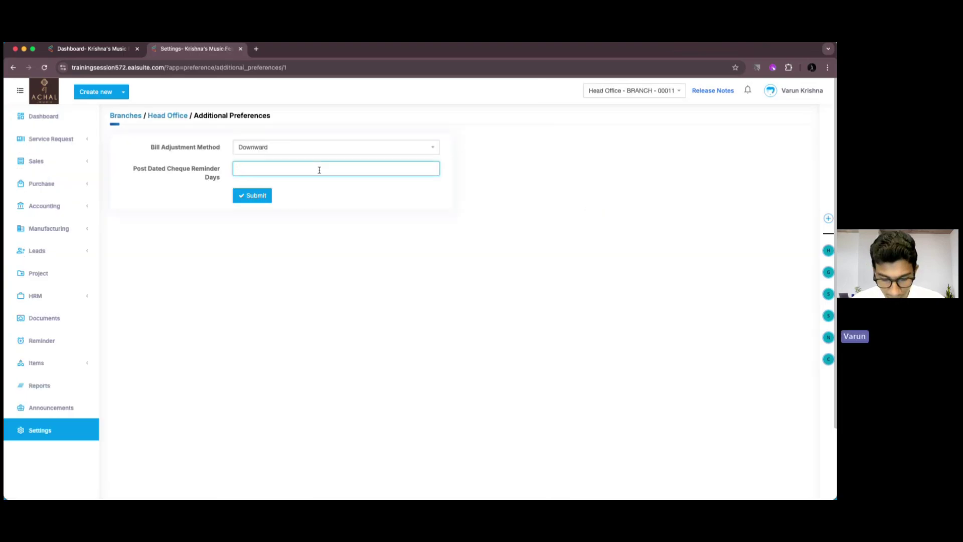
type("10")
left_click(261, 196)
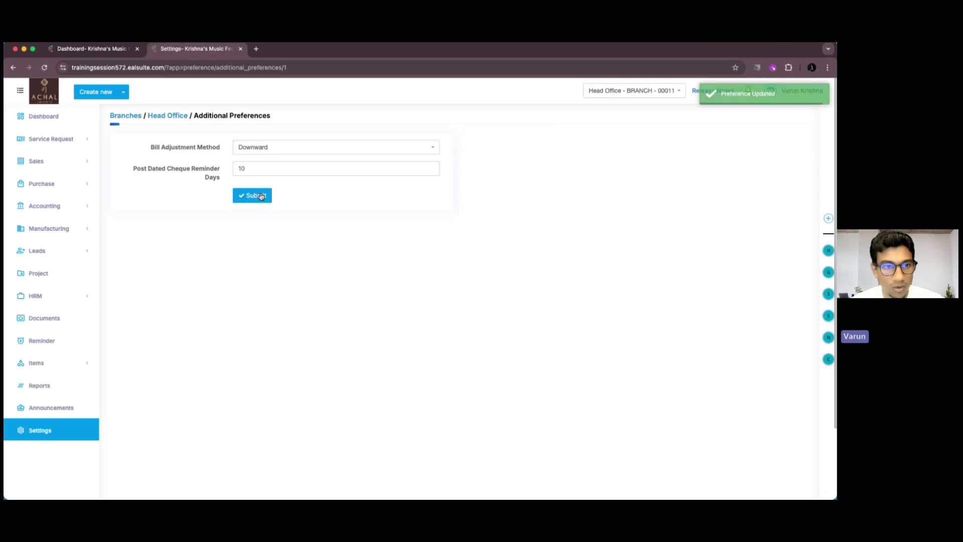
- Check the dashboard's Outstanding Cheques for the HDFC Bank cheque and examine its cheque date
left_click(104, 48)
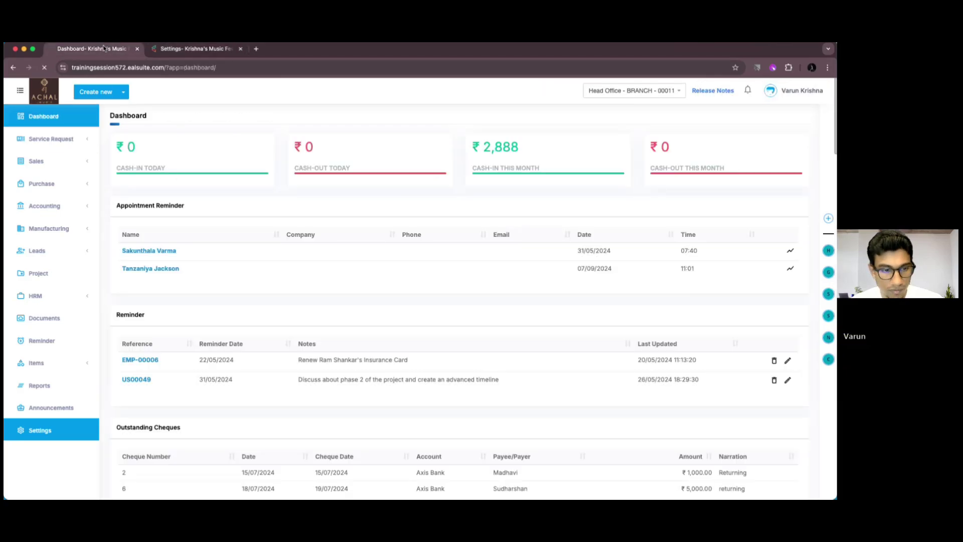
scroll(170, 228, "down", 4)
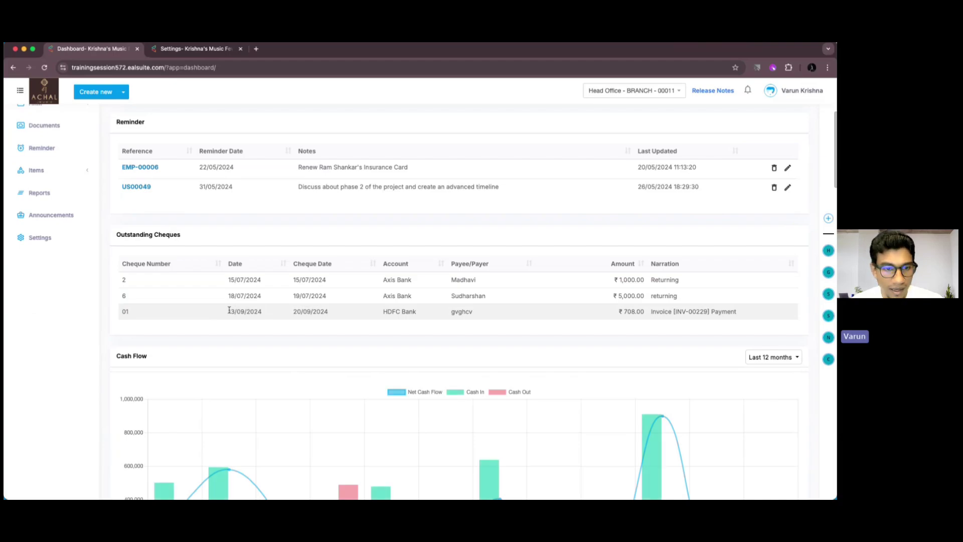
left_click_drag(293, 312, 336, 316)
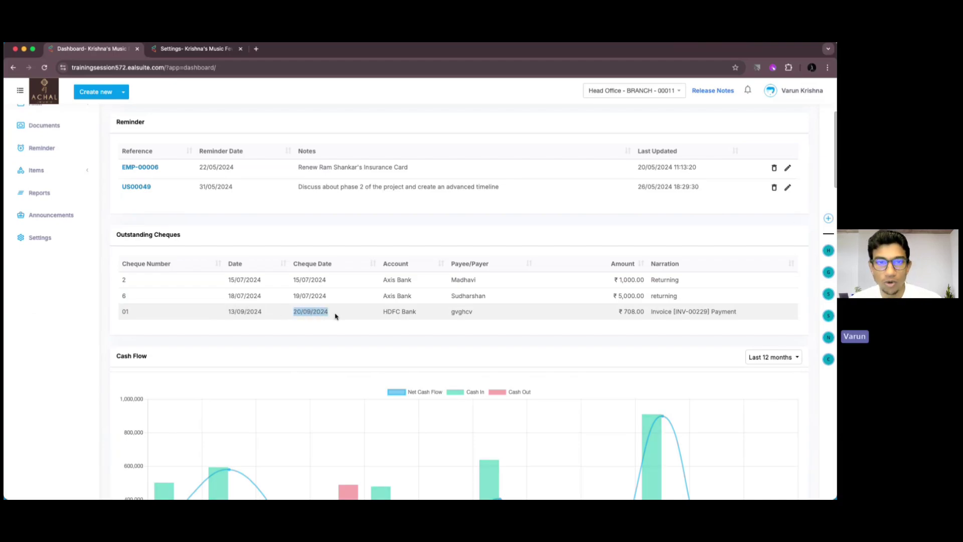
left_click(336, 315)
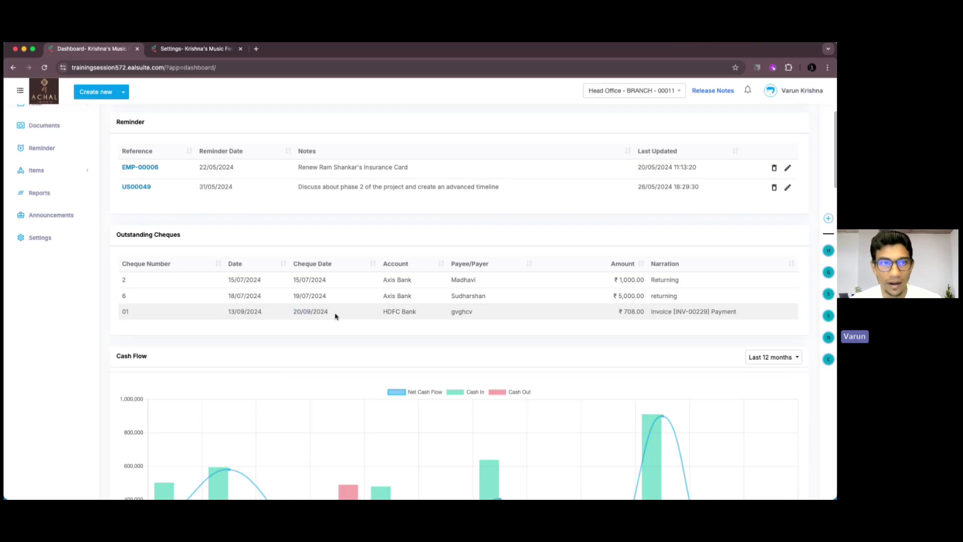
- Return to the additional preferences, change Post Dated Cheque Reminder Days to 8, and save
key("ctrl+Tab")
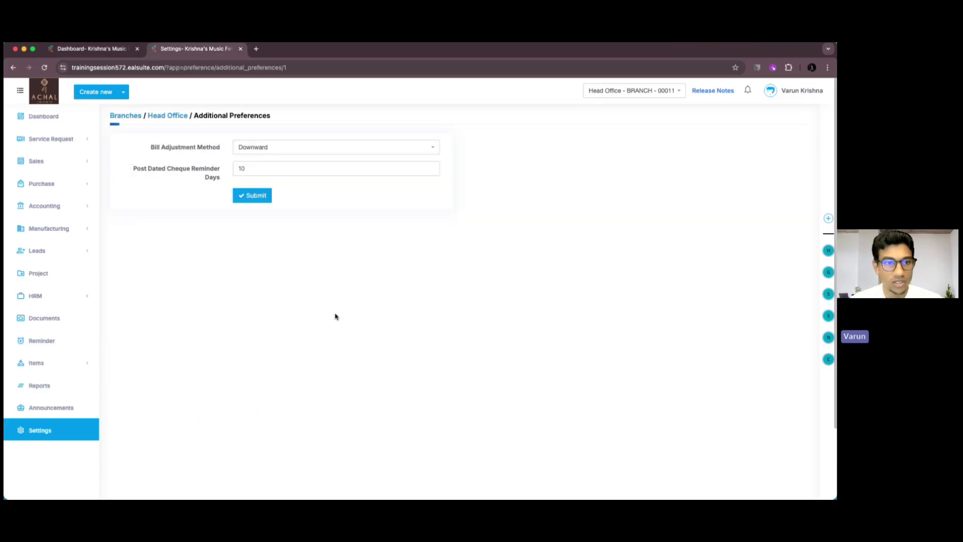
left_click(262, 169)
key("BackSpace")
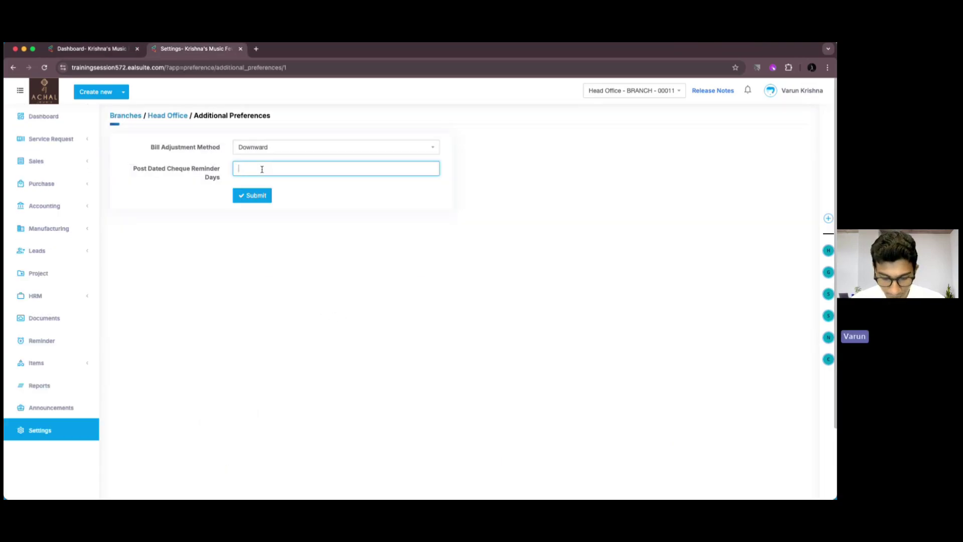
type("8")
left_click(252, 195)
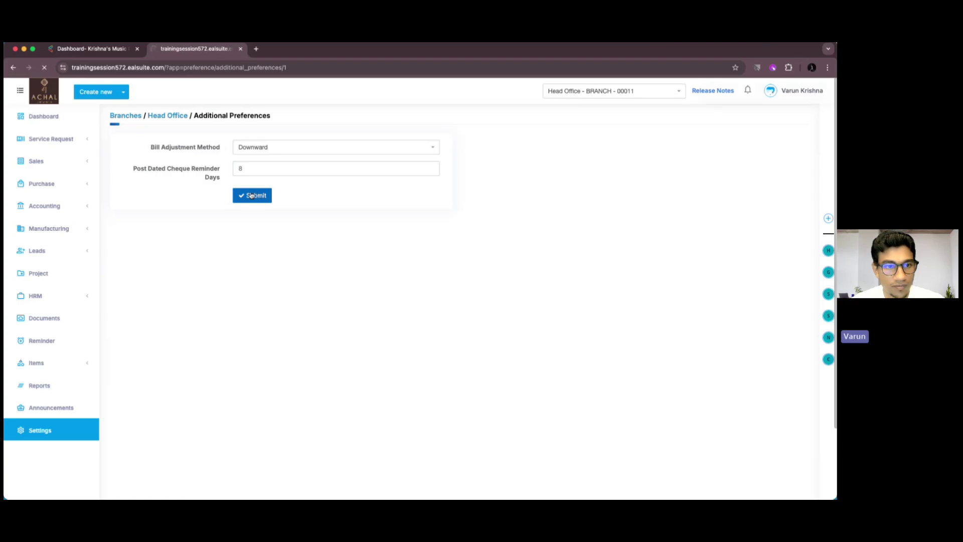
- Look over the dashboard for the outstanding cheques under the 8-day reminder setting
key("ctrl+shift+Tab")
scroll(225, 168, "down", 10)
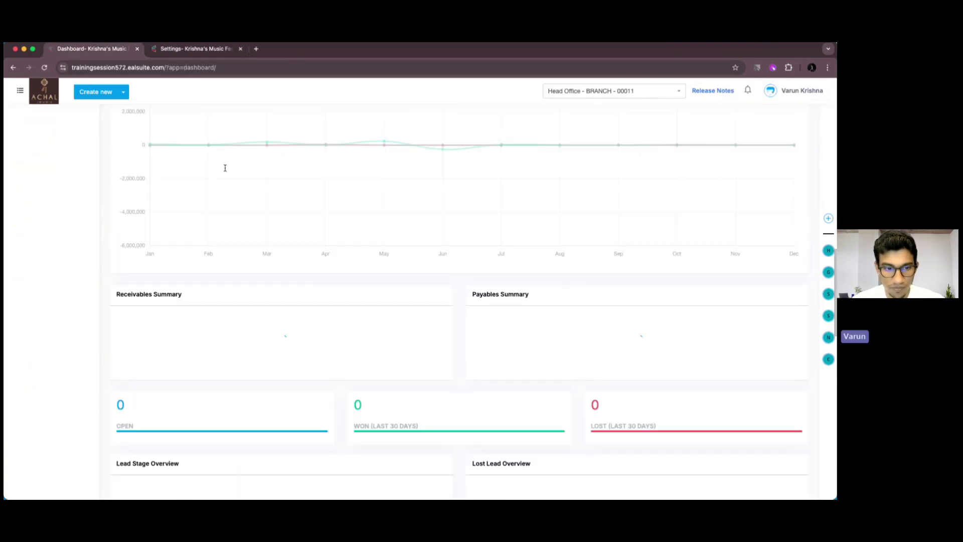
scroll(225, 168, "up", 10)
- Set Post Dated Cheque Reminder Days to 6 in the additional preferences and save the change
key("ctrl+Tab")
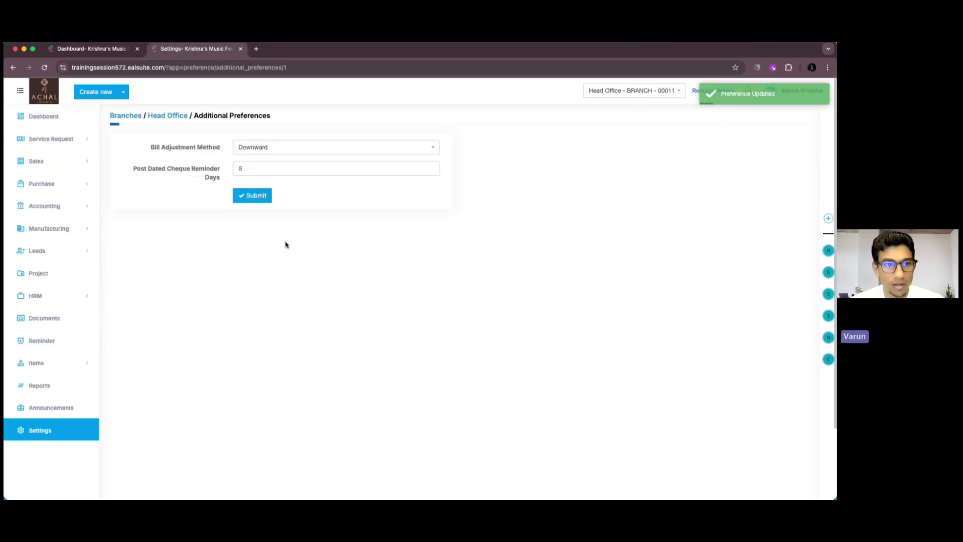
left_click(266, 167)
key("BackSpace")
type("6")
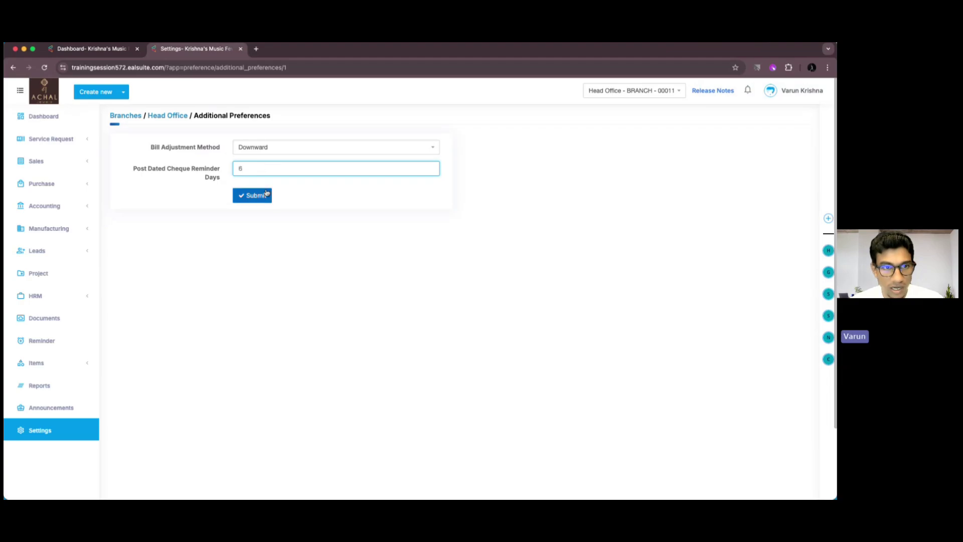
right_click(265, 189)
left_click(259, 199)
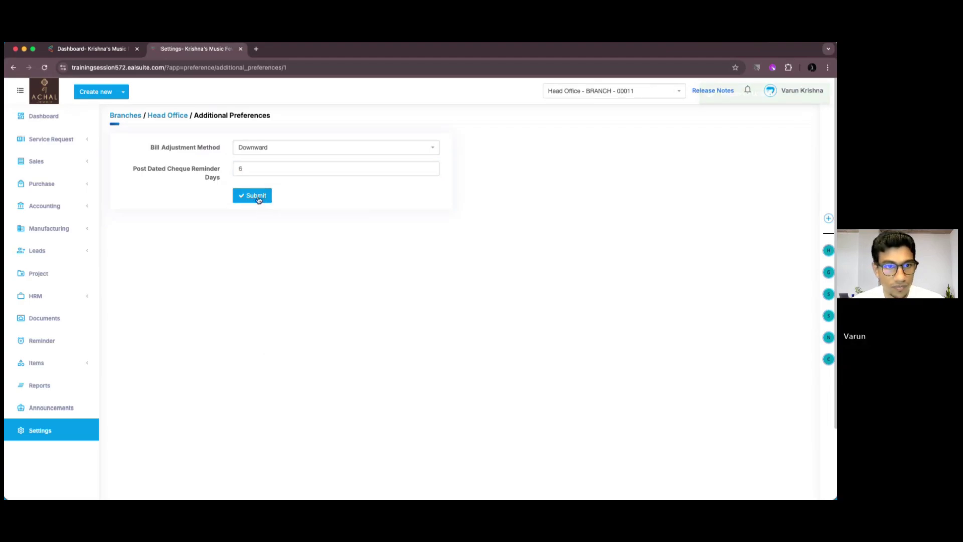
- Reload the dashboard, check Outstanding Cheques for the HDFC Bank cheque, and close the browser window
key("ctrl+shift+Tab")
key("super+r")
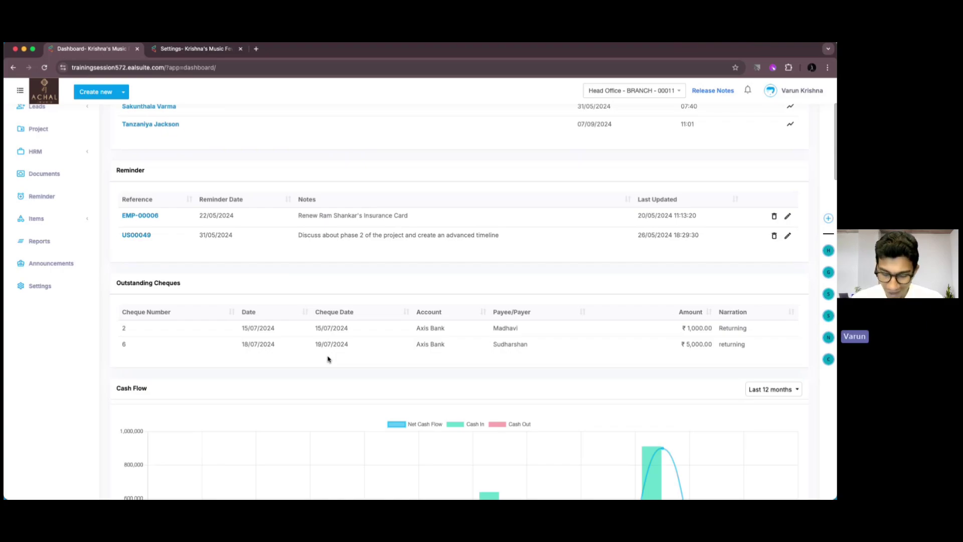
key("ctrl+Tab")
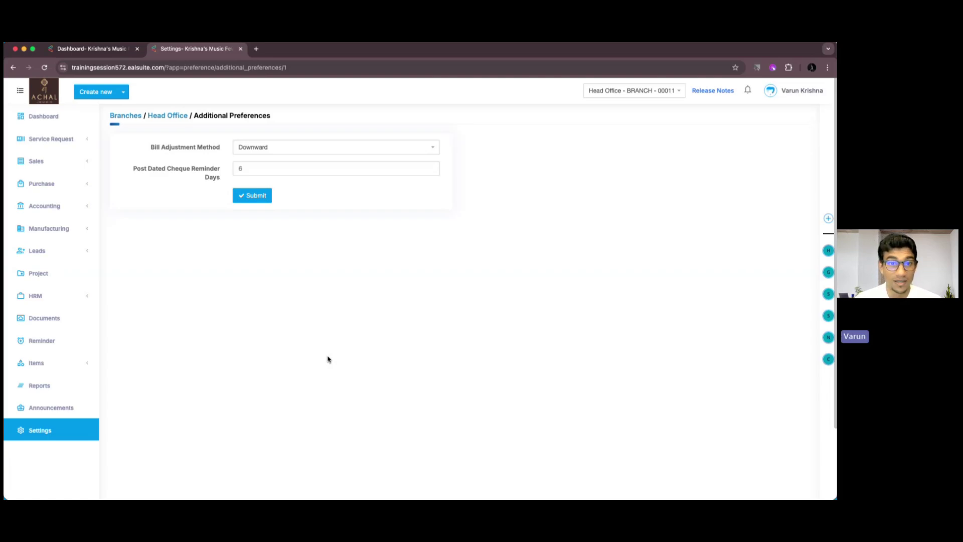
left_click(14, 49)
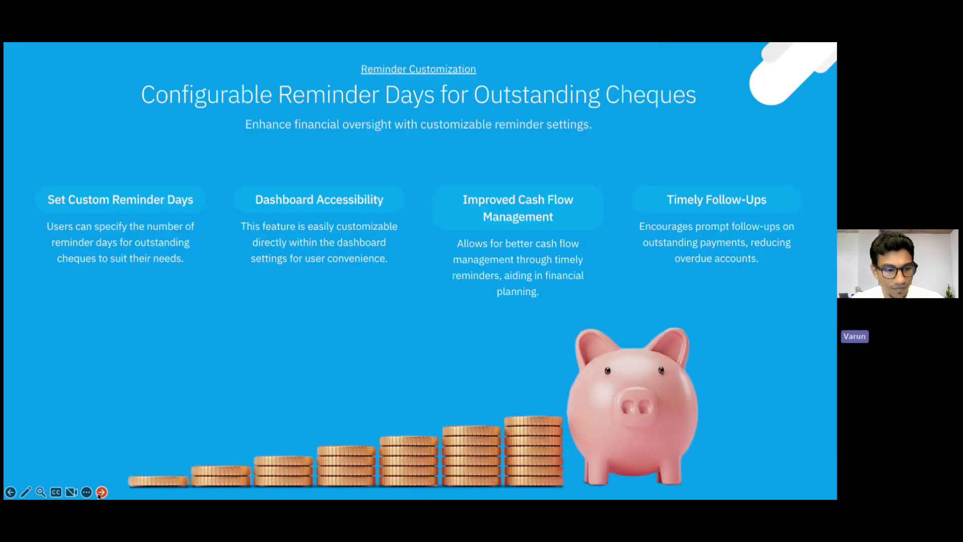
left_click(102, 492)
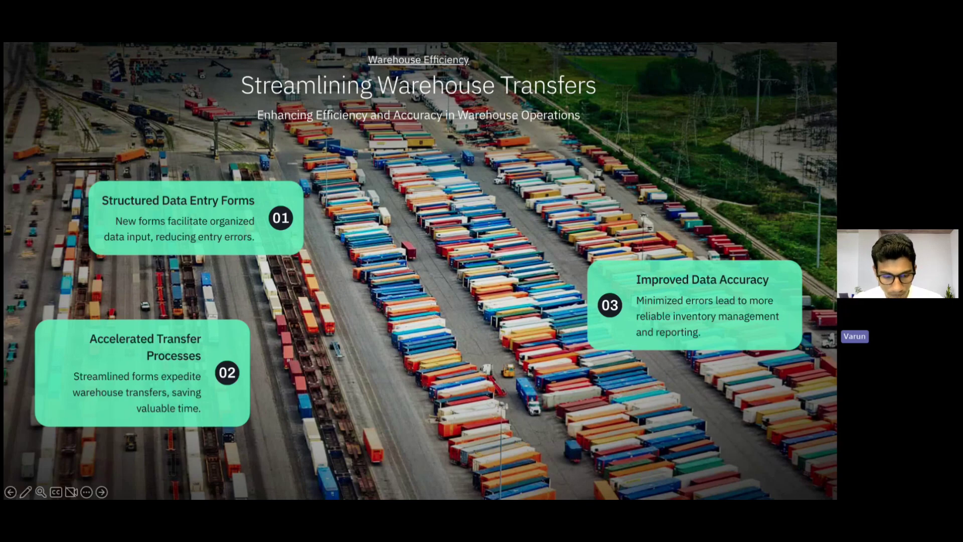
- Switch to the browser and open the Warehouse Transfer forms in the Head Office form settings
key("super+Tab")
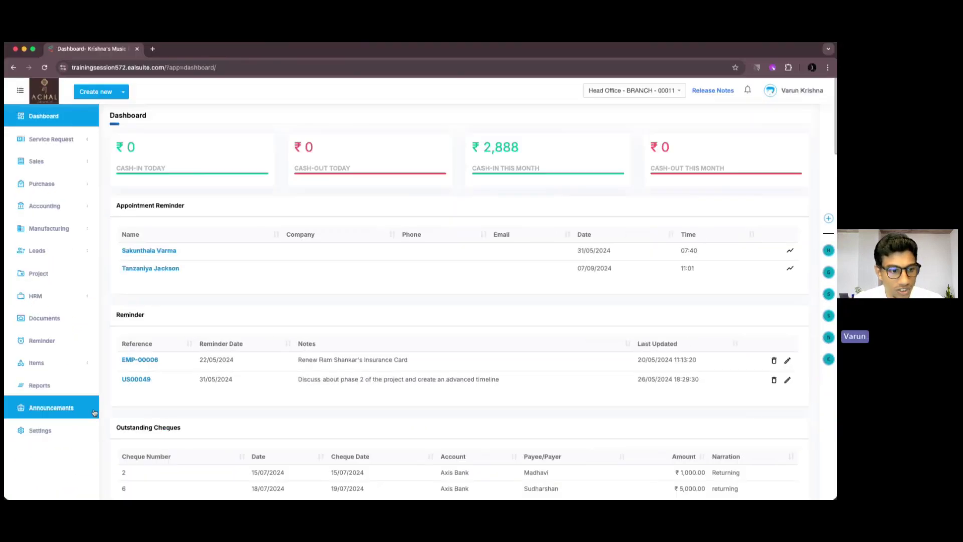
left_click(39, 430)
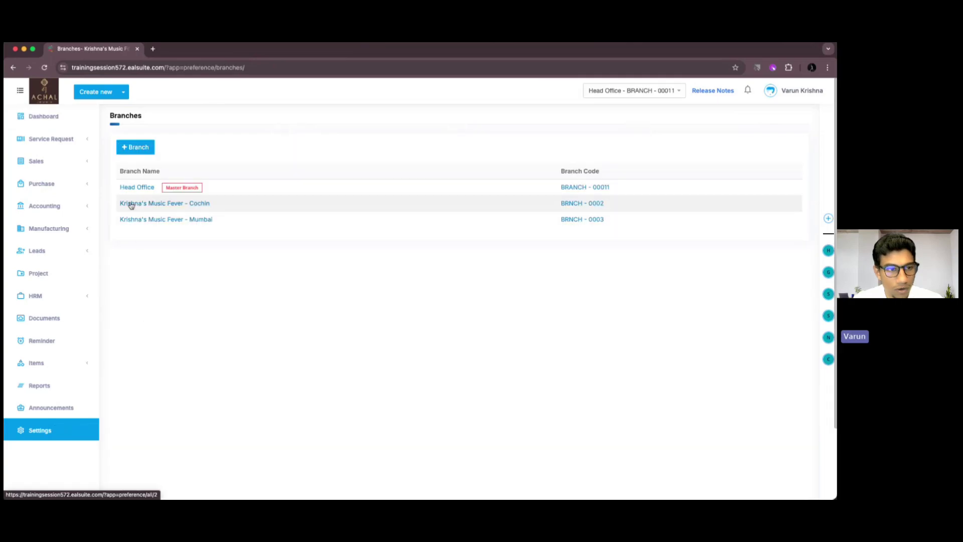
left_click(133, 187)
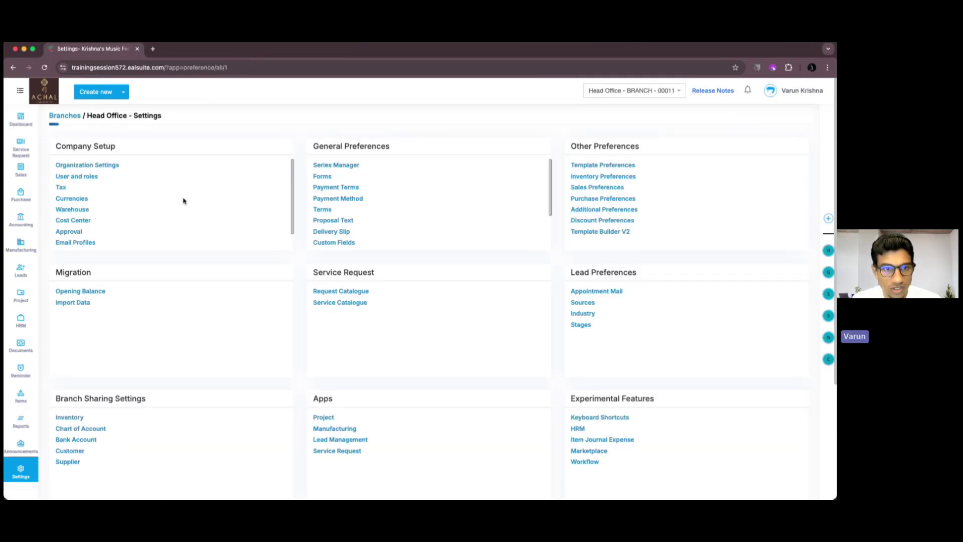
left_click(321, 176)
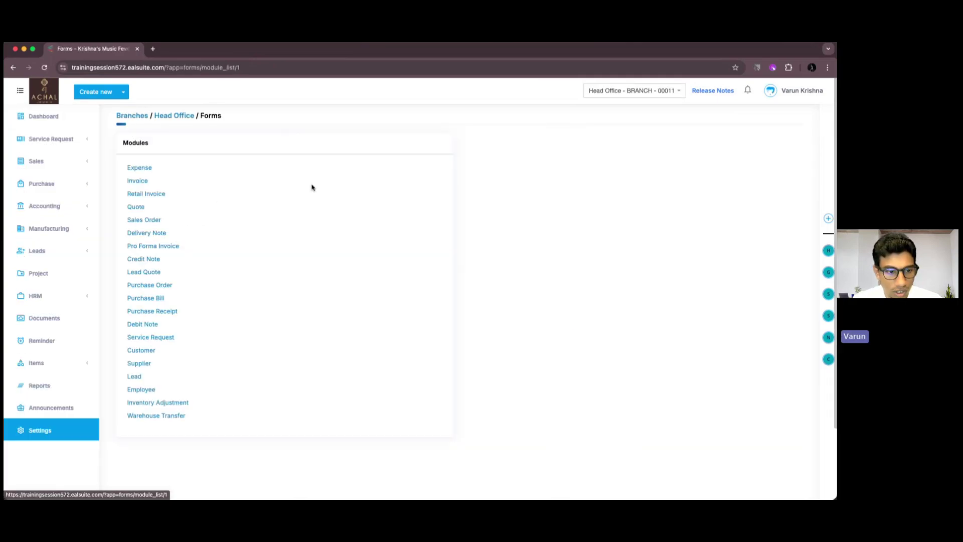
left_click(176, 418)
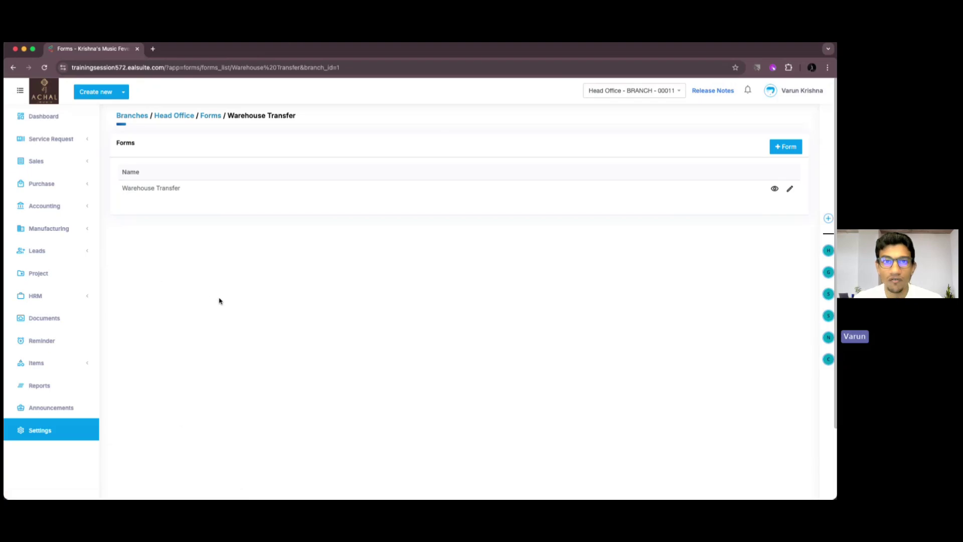
- Examine the Warehouse Transfer form's staff assignment and fields, then leave it unedited and close the browser window
left_click(789, 190)
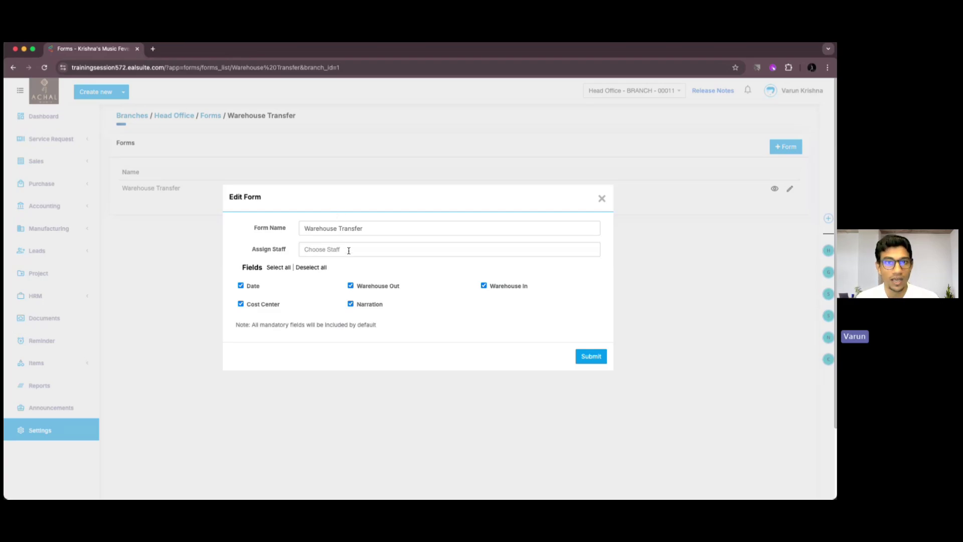
left_click(602, 198)
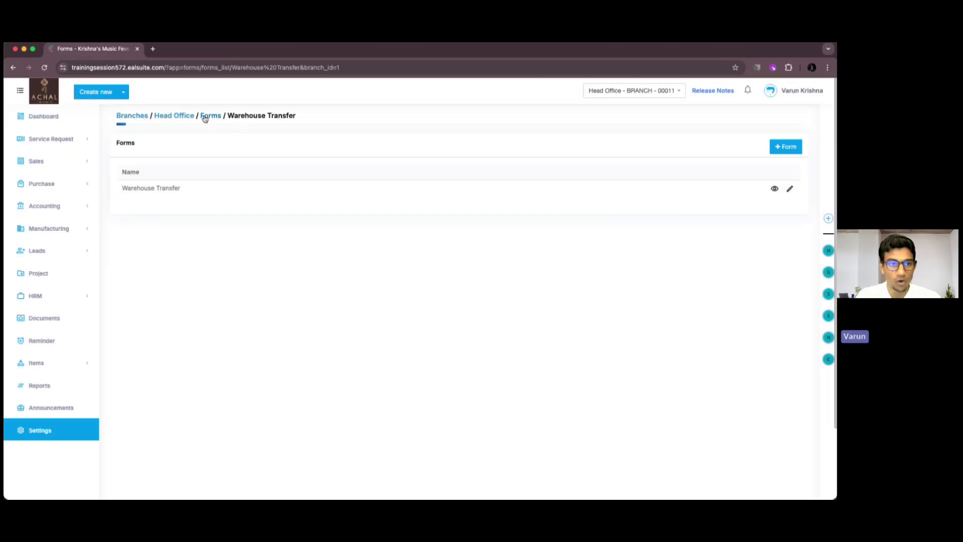
left_click(213, 118)
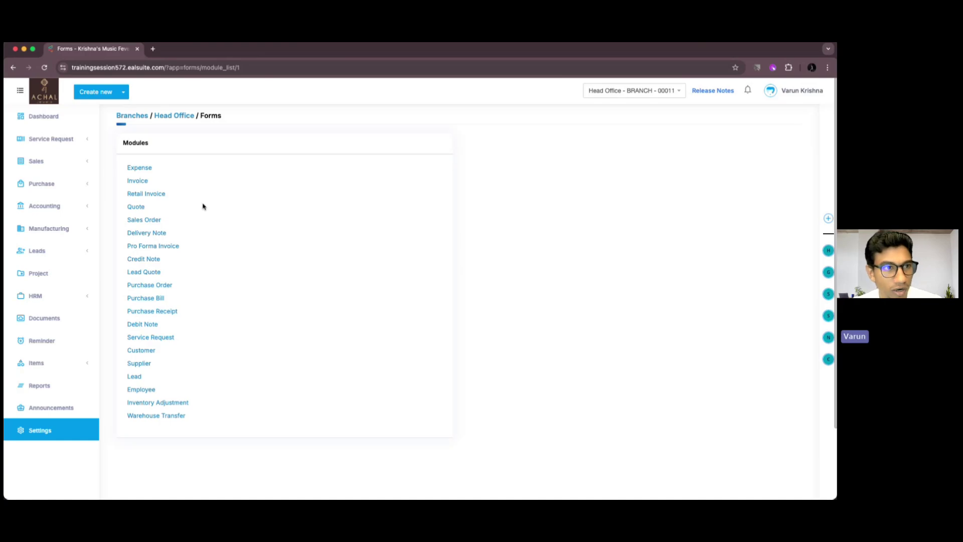
left_click(16, 49)
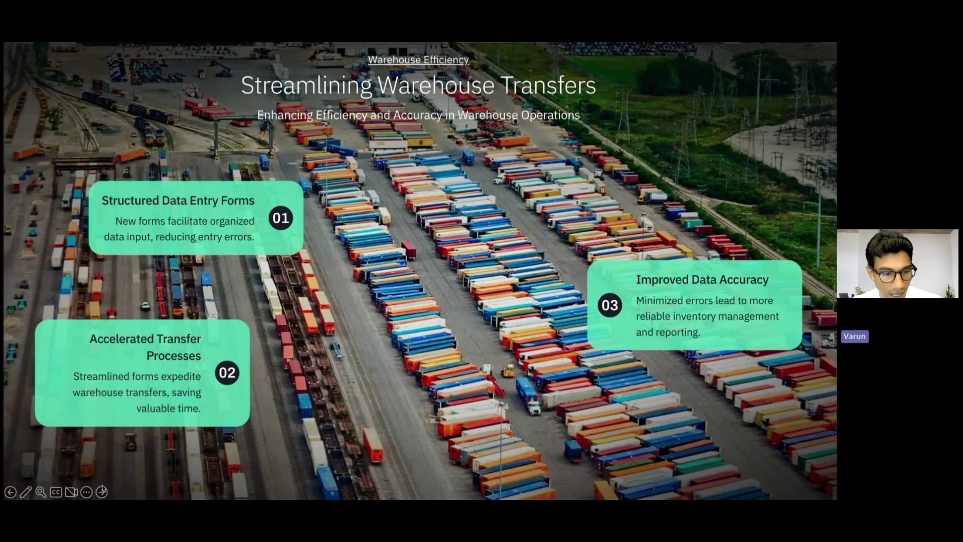
left_click(102, 488)
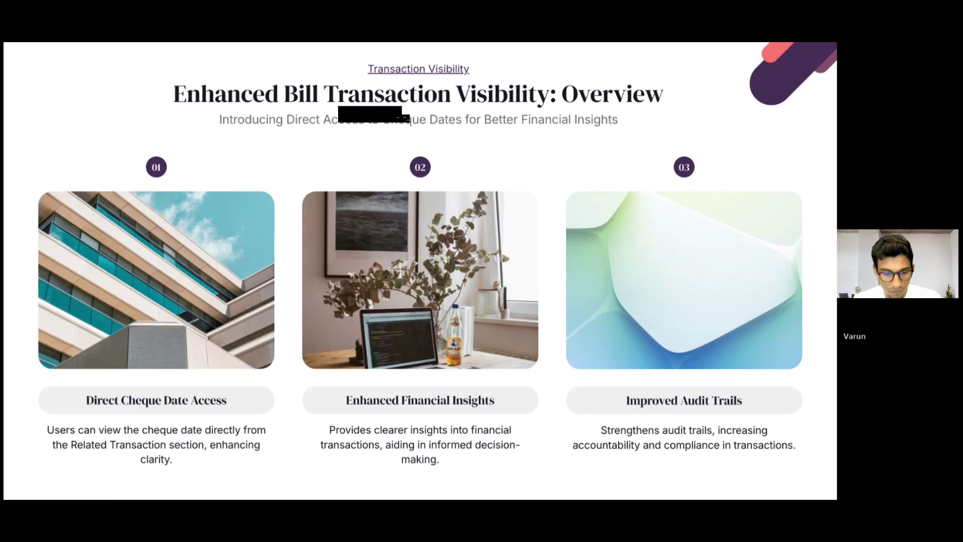
- Switch to the browser and open the paid ₹708.00 invoice dated 12/09/2024 from the sales invoices
left_click_drag(297, 496, 297, 131)
double_click(311, 133)
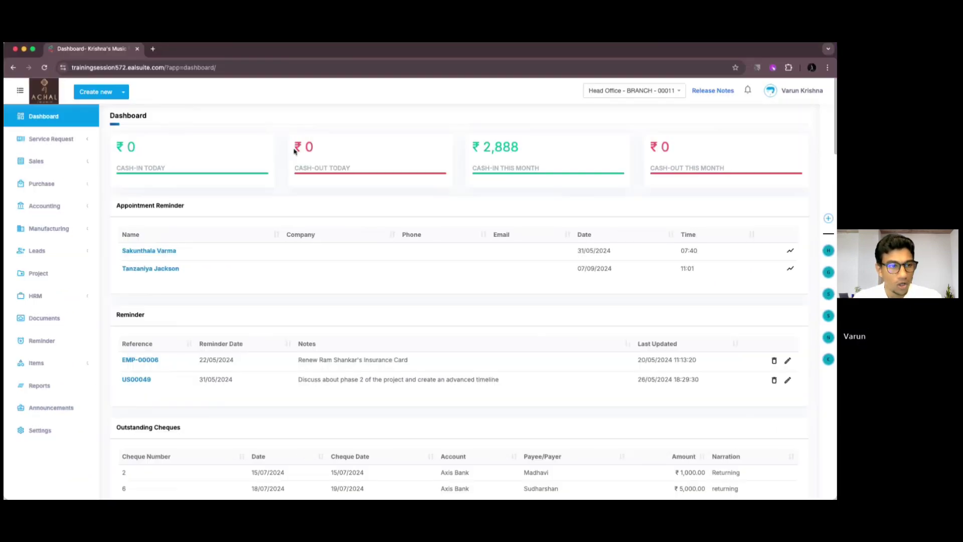
left_click(63, 162)
left_click(60, 191)
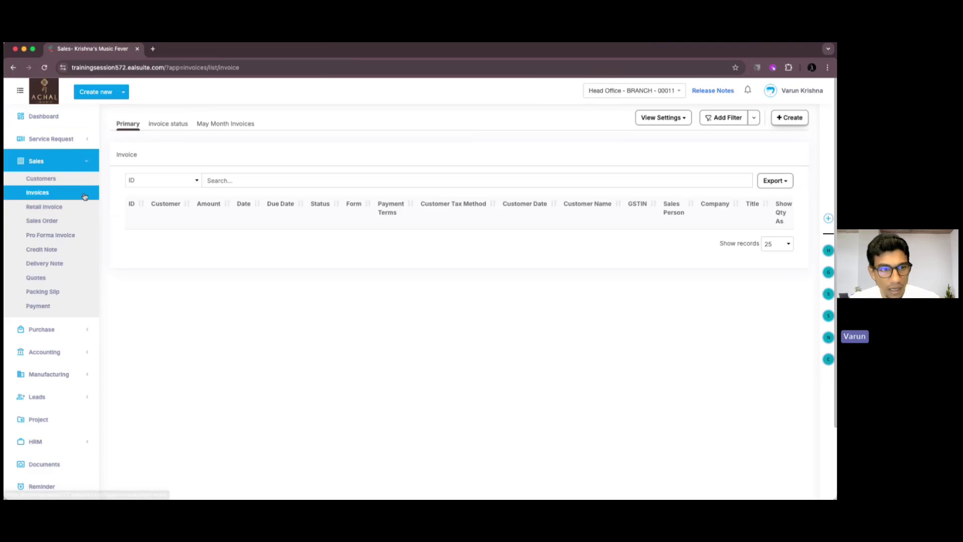
left_click_drag(234, 240, 257, 239)
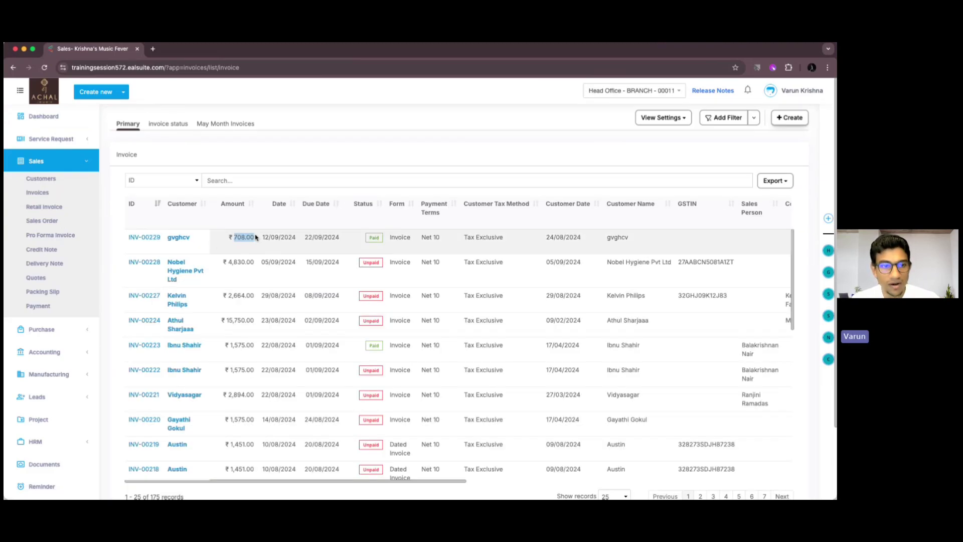
left_click(254, 248)
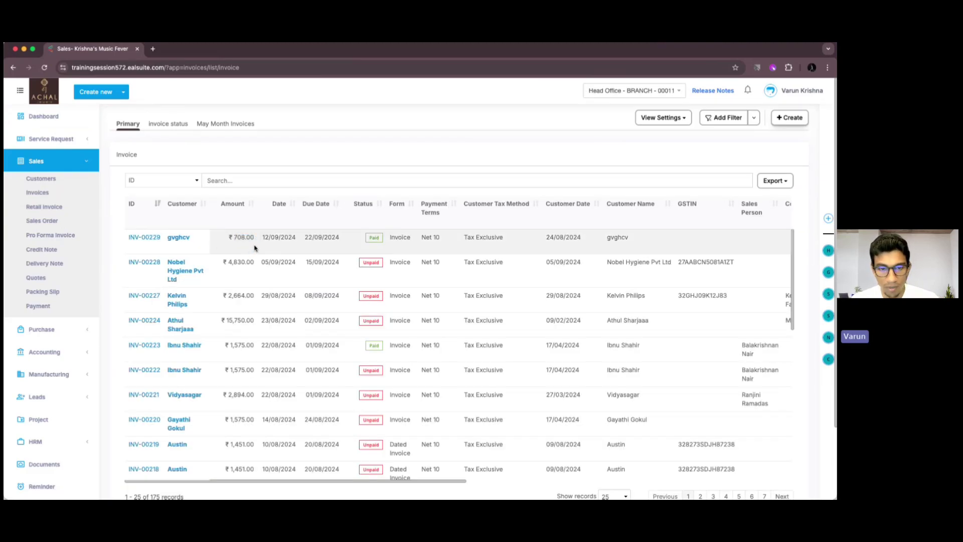
left_click(154, 239)
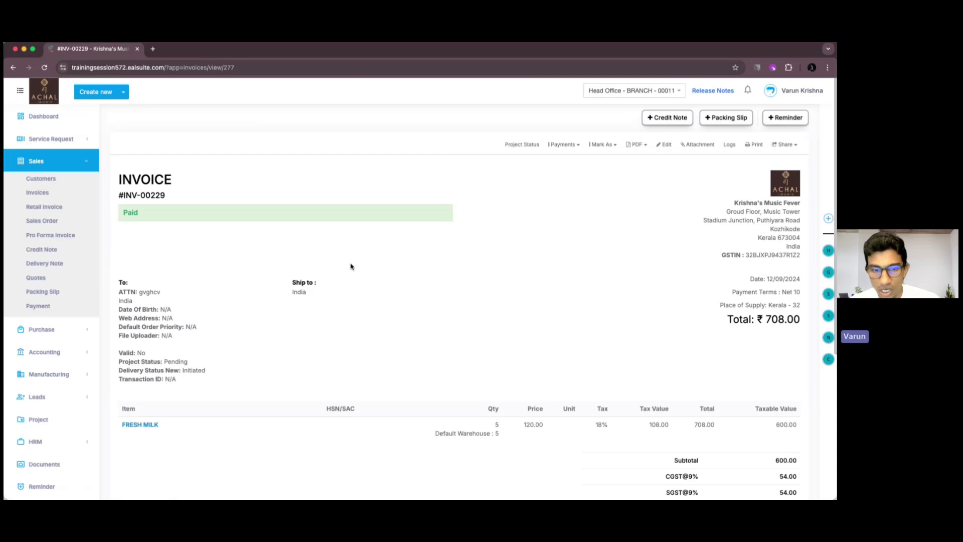
- Examine the cheque date and cheque status columns and the cheque payment's values in the invoice's Related Transactions
scroll(350, 256, "down", 5)
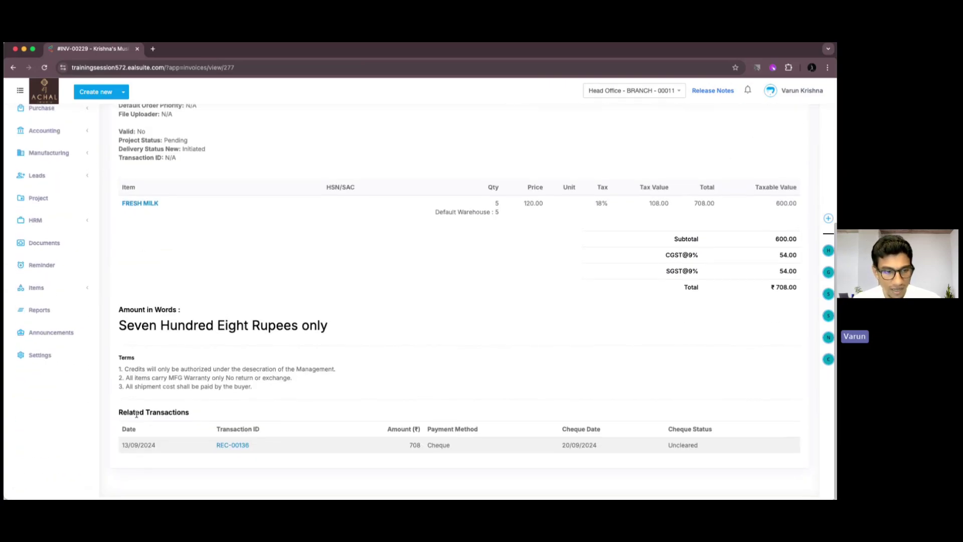
left_click_drag(118, 412, 198, 414)
left_click(198, 416)
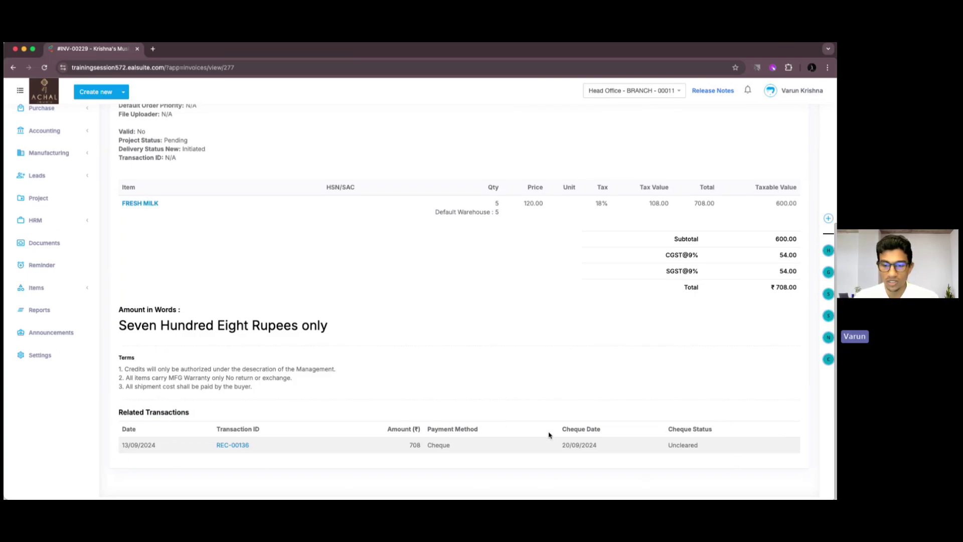
left_click_drag(561, 430, 724, 431)
left_click(668, 429)
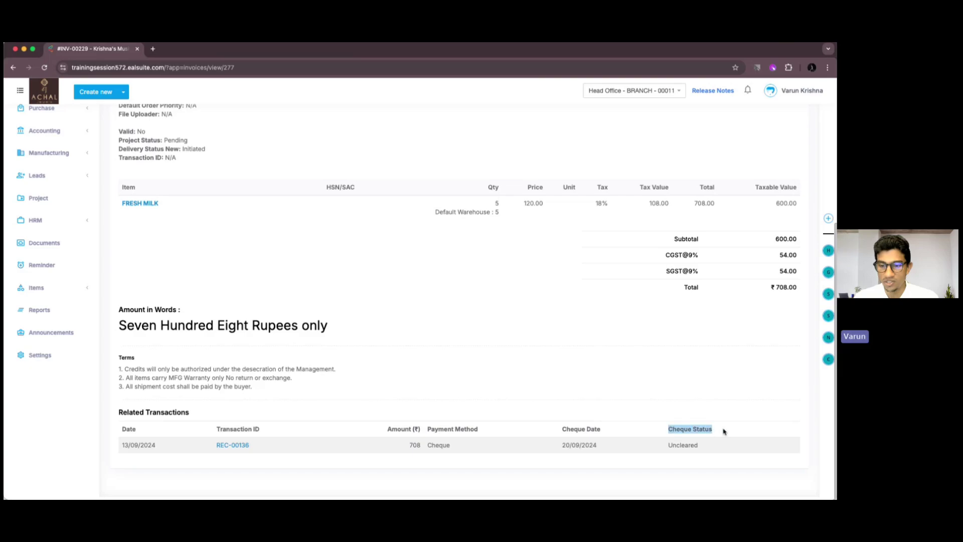
left_click(724, 431)
left_click_drag(604, 452, 557, 450)
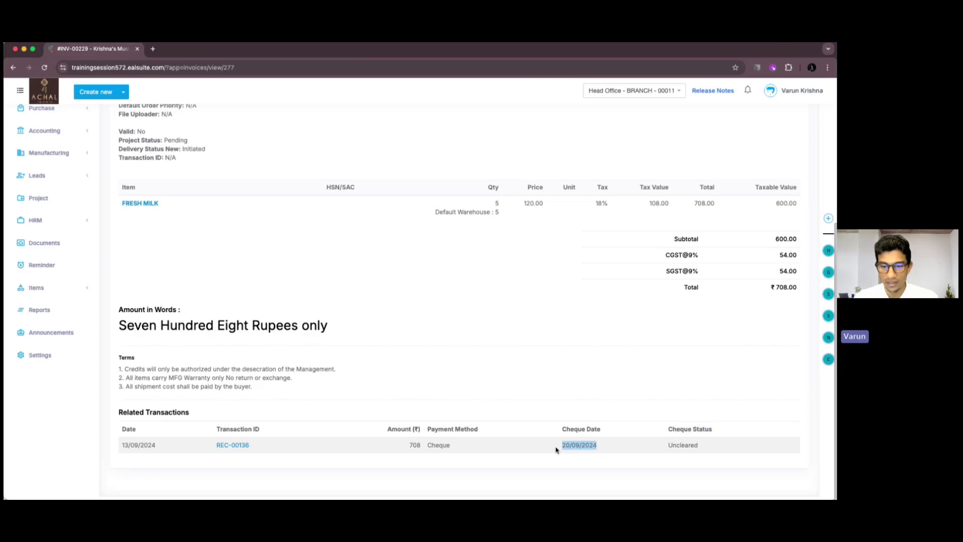
left_click_drag(704, 448, 663, 451)
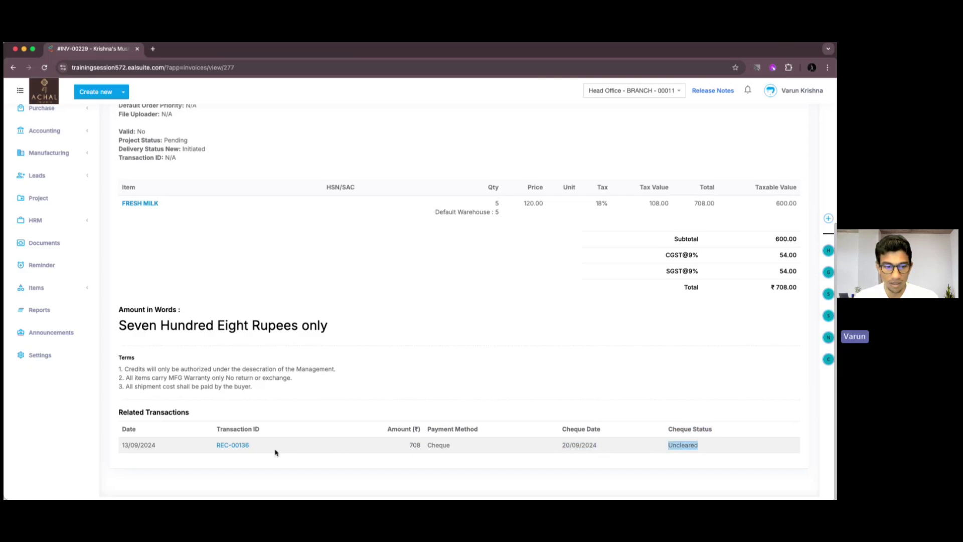
- View the related cheque payment's receipt, and check the Uncleared list of the accounting transactions
left_click(237, 448)
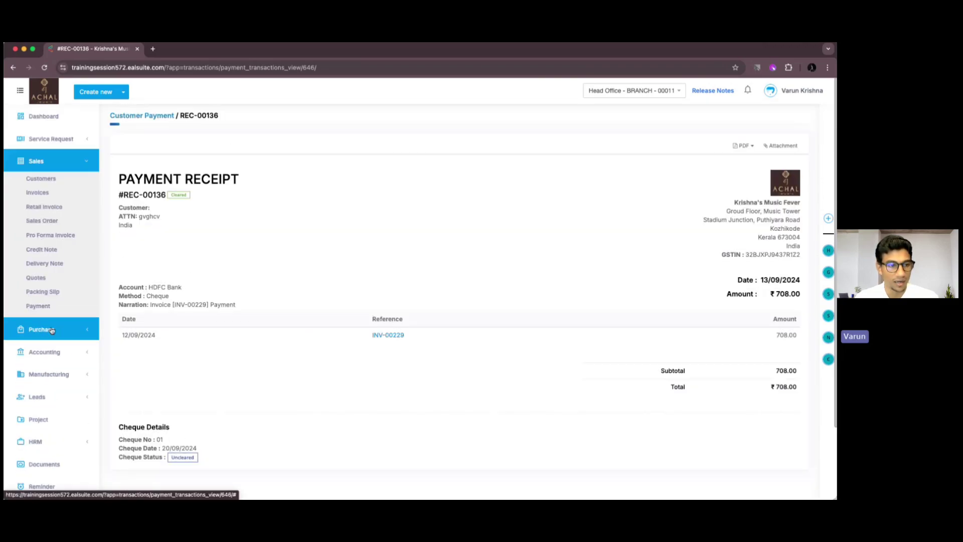
left_click(63, 352)
left_click(61, 229)
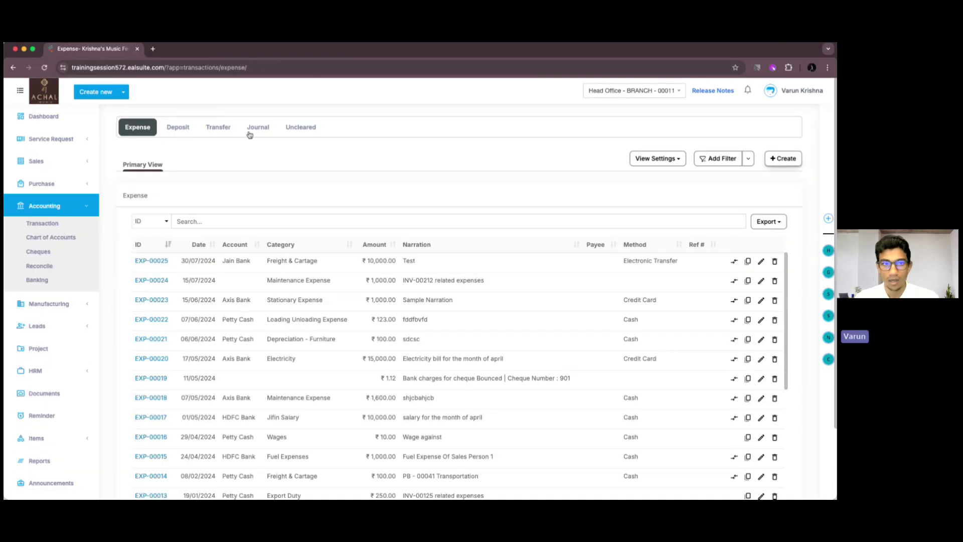
left_click(297, 128)
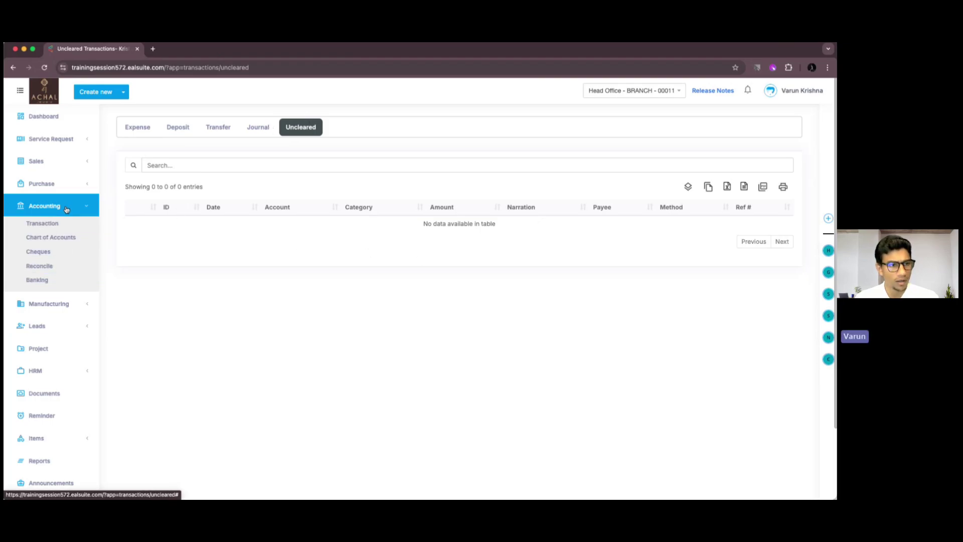
- Mark the ₹708 HDFC Bank cheque in Outstanding Cheques as cleared with clearing date 20/09/2024
left_click(59, 256)
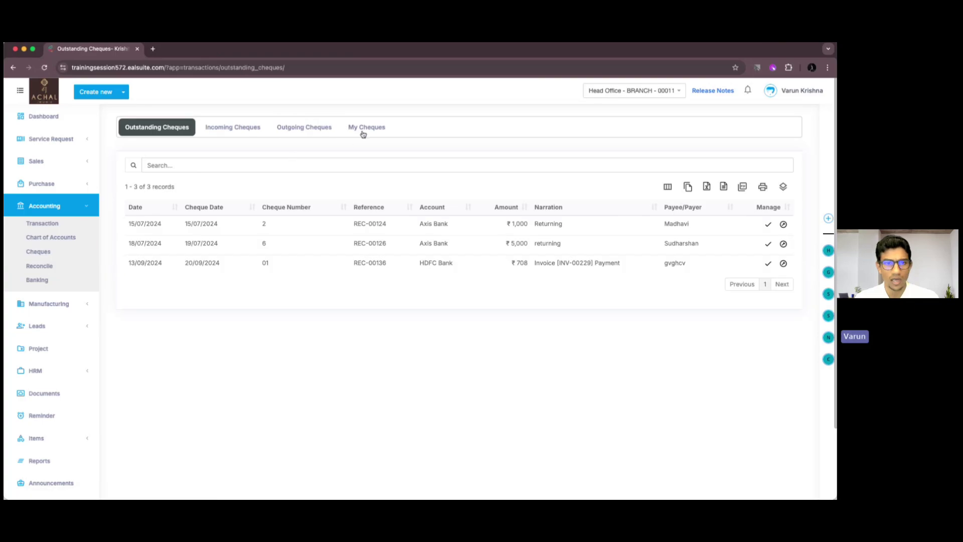
left_click(768, 265)
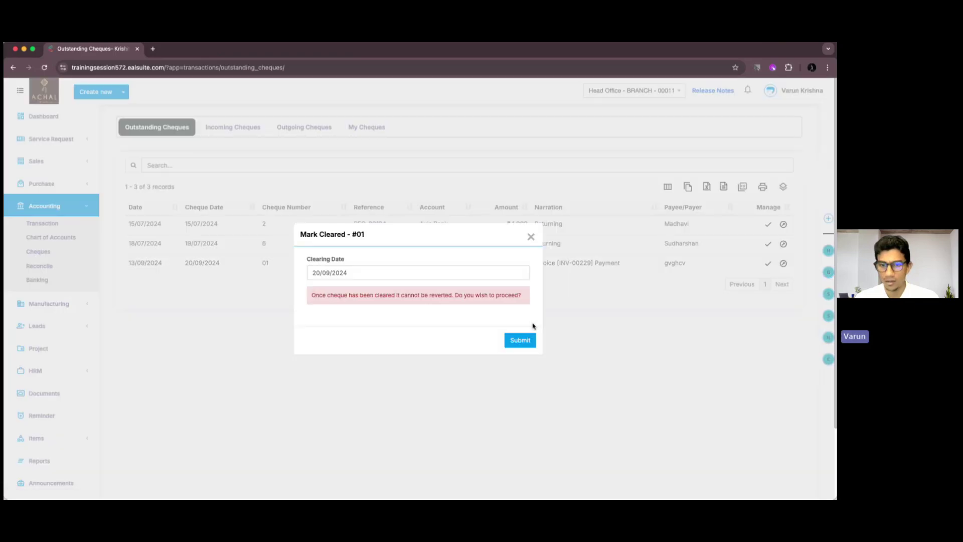
left_click(522, 340)
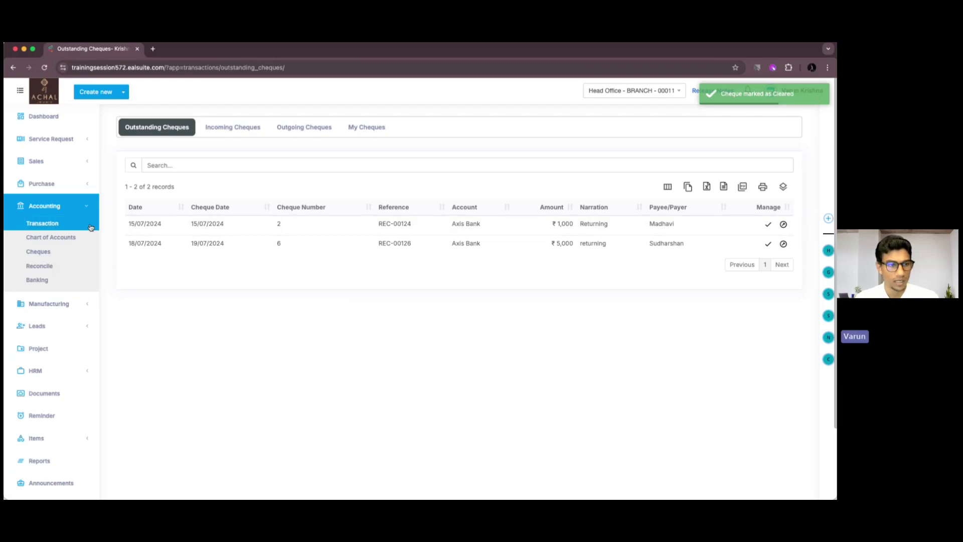
- Reopen the paid ₹708.00 invoice dated 12/09/2024 from the sales invoices
left_click(40, 161)
left_click(57, 190)
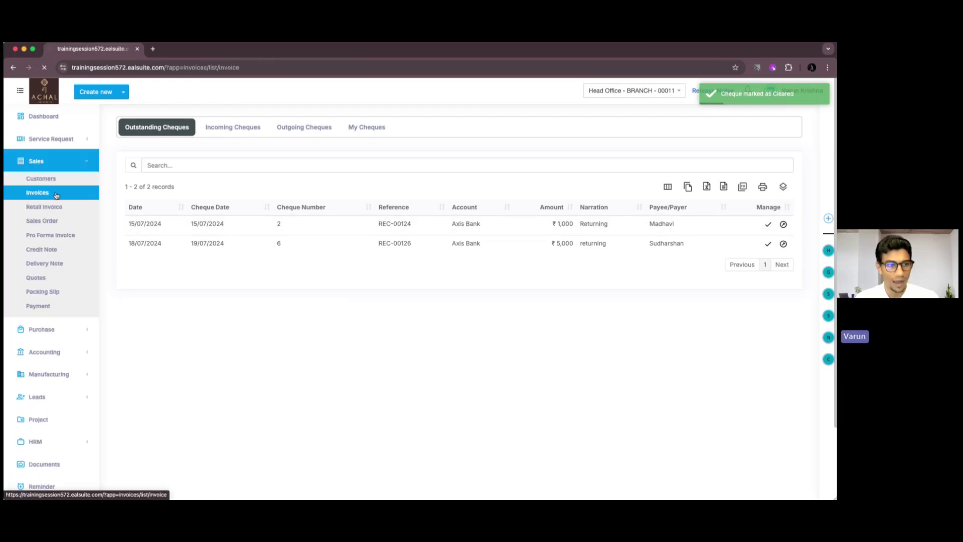
left_click(143, 237)
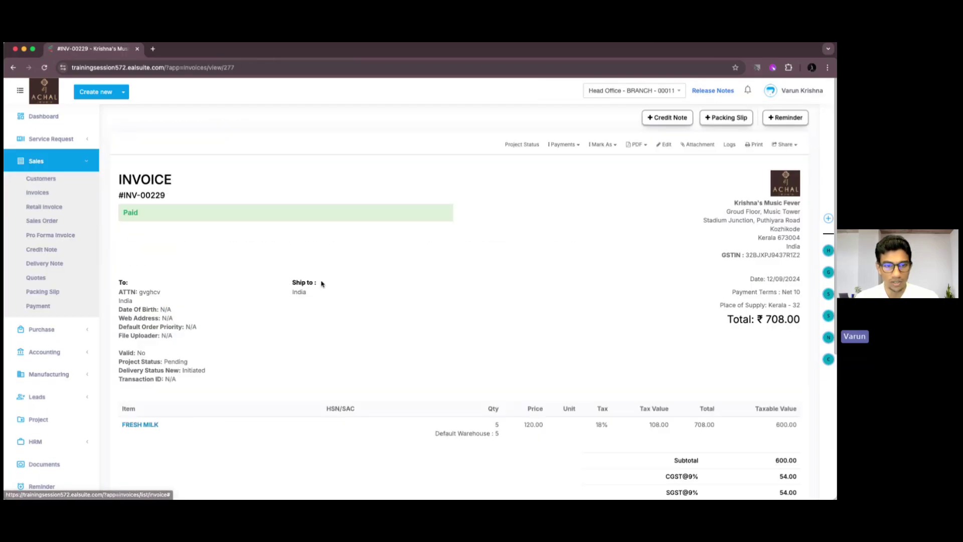
- Check the cheque date and cheque status in the invoice's Related Transactions, and close the browser window
scroll(379, 321, "down", 5)
left_click_drag(561, 446, 606, 449)
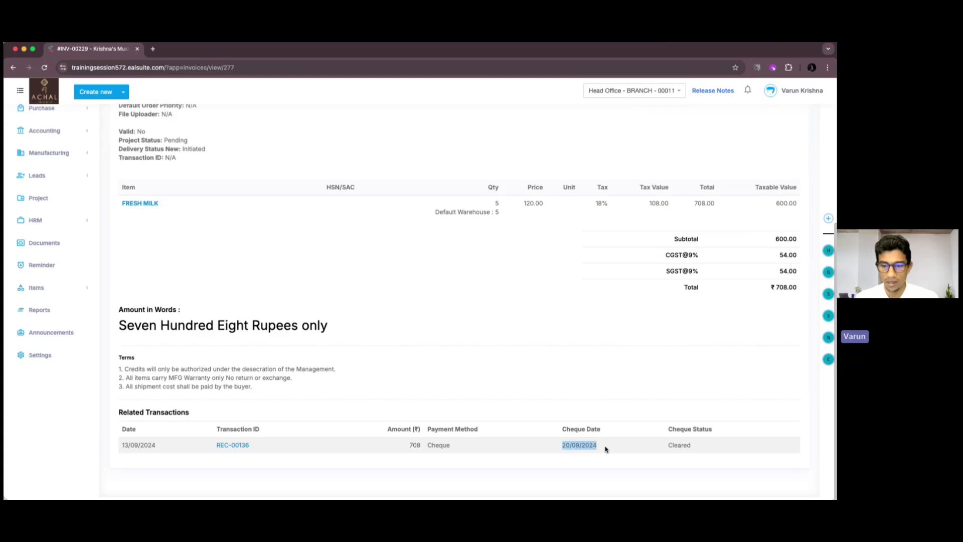
left_click(656, 447)
left_click_drag(672, 445, 700, 447)
left_click(698, 447)
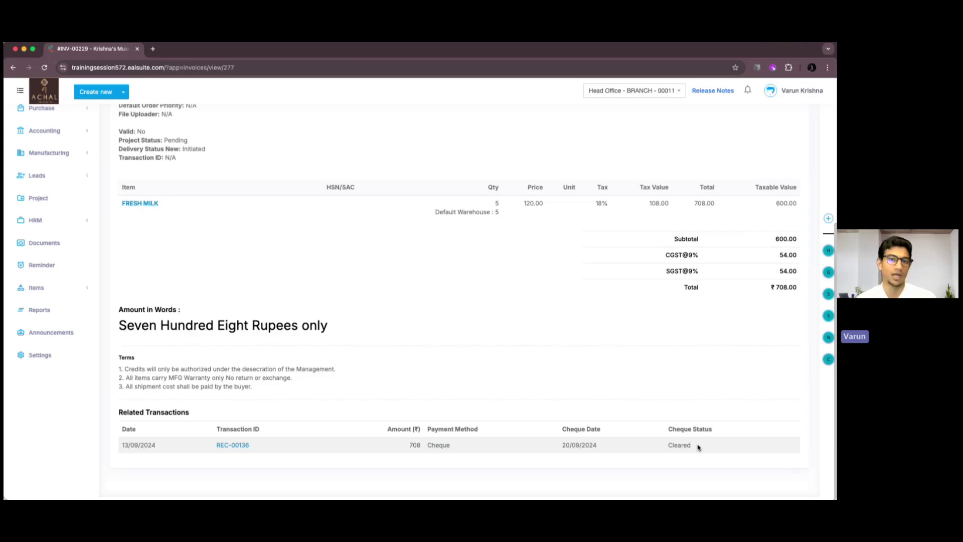
left_click(15, 51)
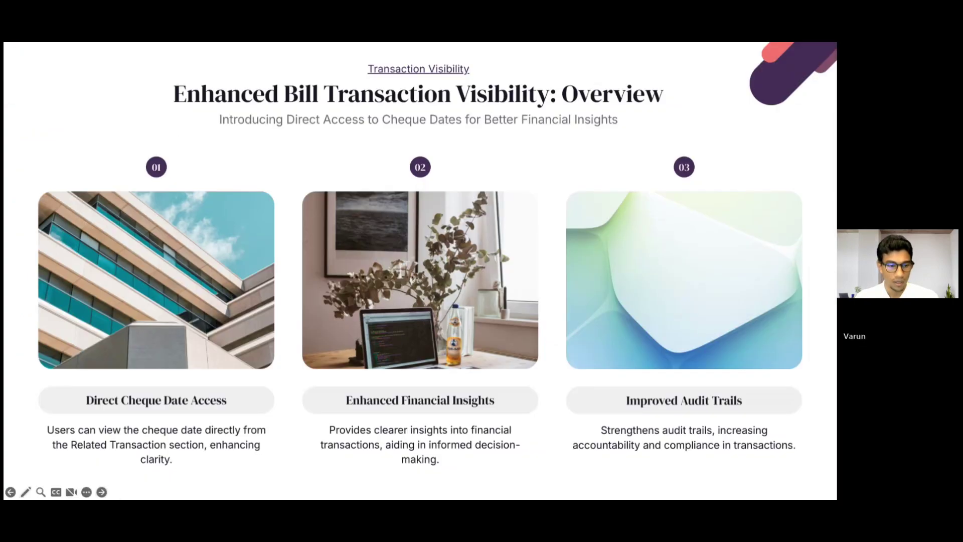